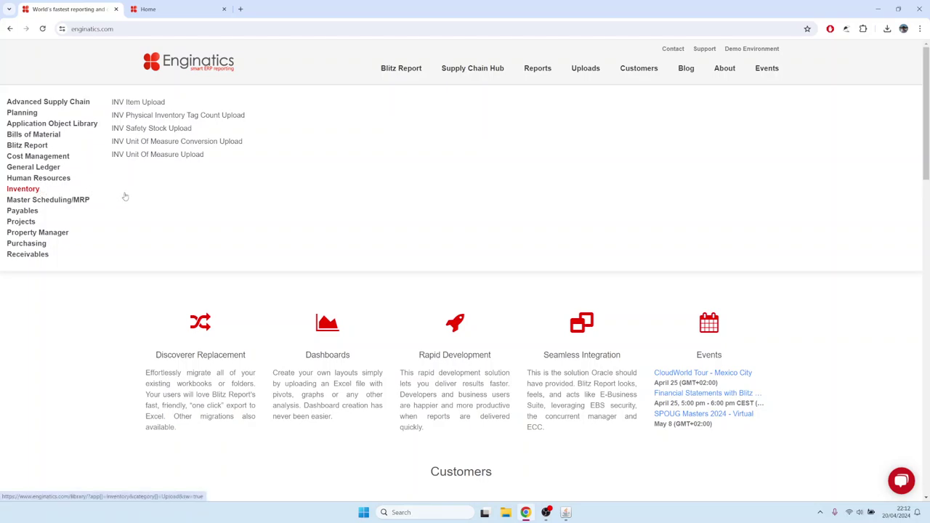
Open the INV Item Upload library page and review its description of item creation methods and upload parameters.
left_click(141, 106)
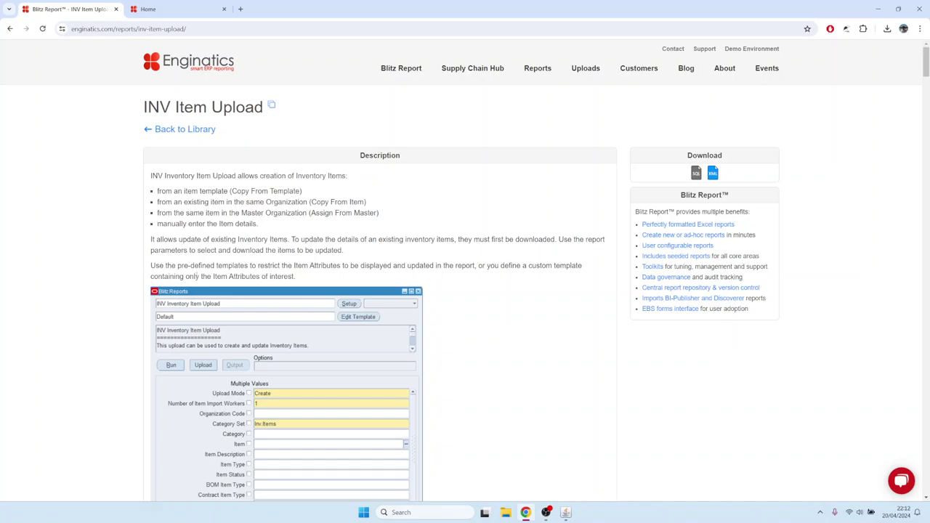
scroll(358, 242, "down", 4)
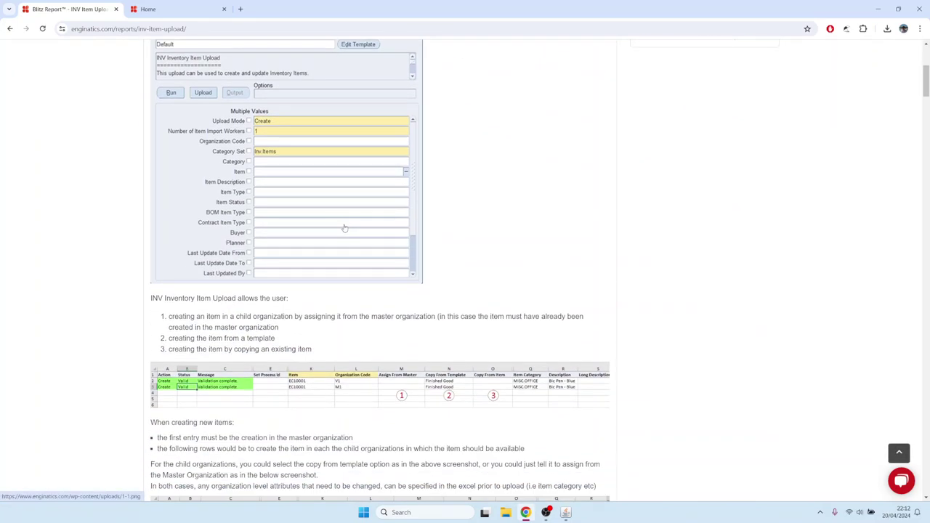
scroll(305, 216, "up", 3)
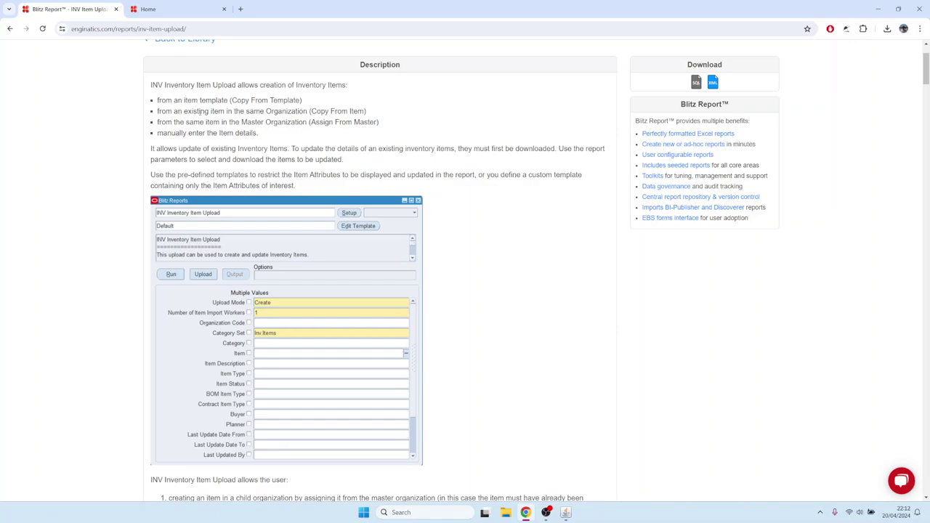
left_click_drag(200, 111, 233, 114)
left_click(250, 119)
scroll(283, 176, "down", 1)
scroll(276, 187, "down", 1)
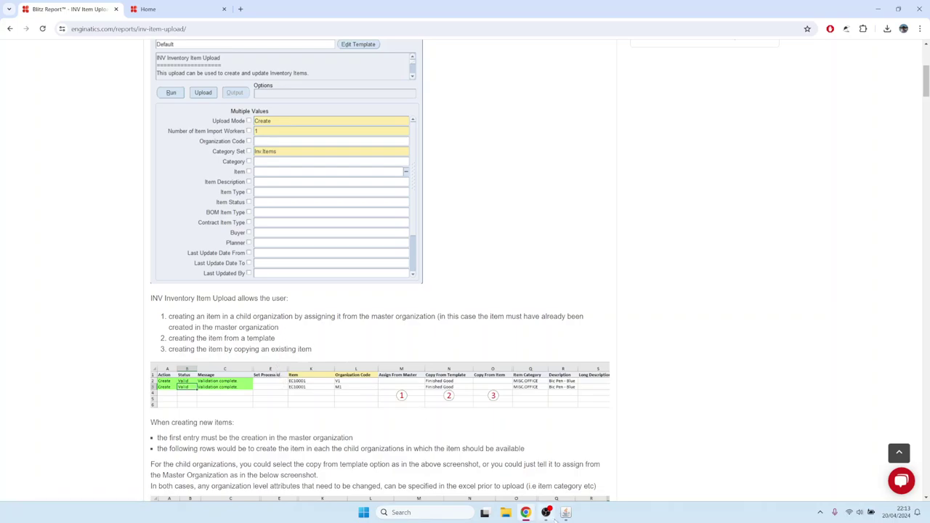
Switch to Oracle Applications, open Blitz Report, and look through the templates available for INV Item Upload.
left_click(566, 512)
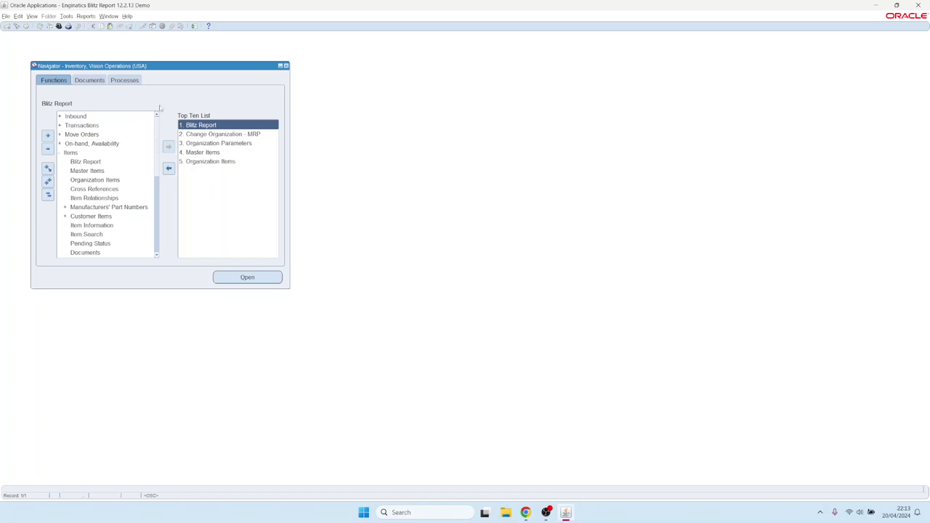
left_click(206, 124)
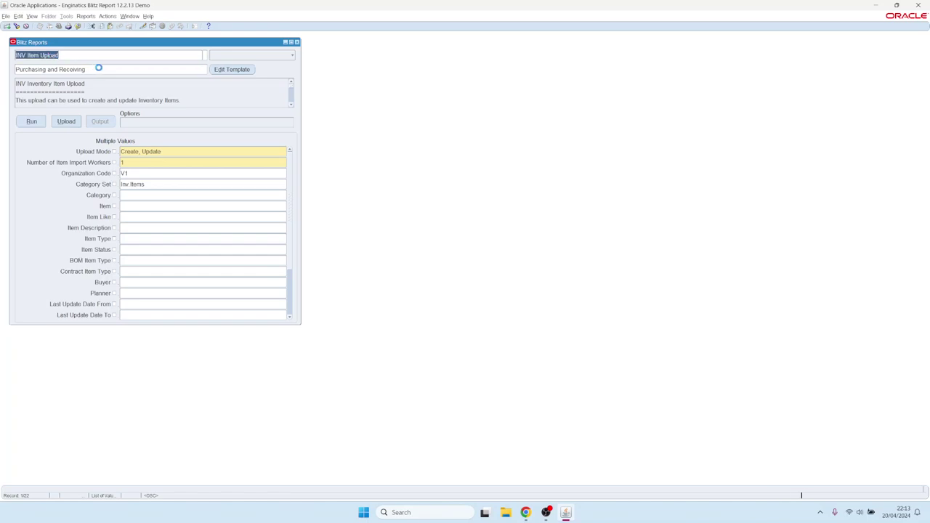
left_click(105, 69)
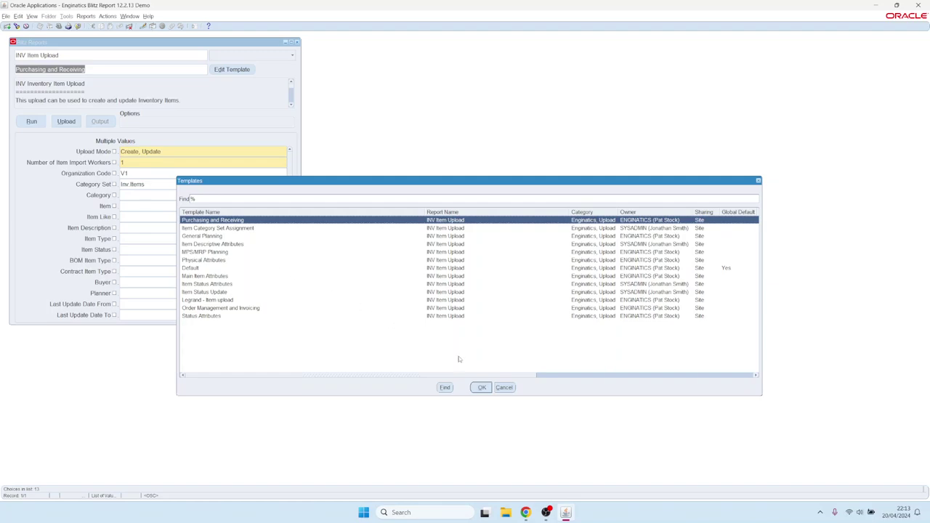
left_click(508, 385)
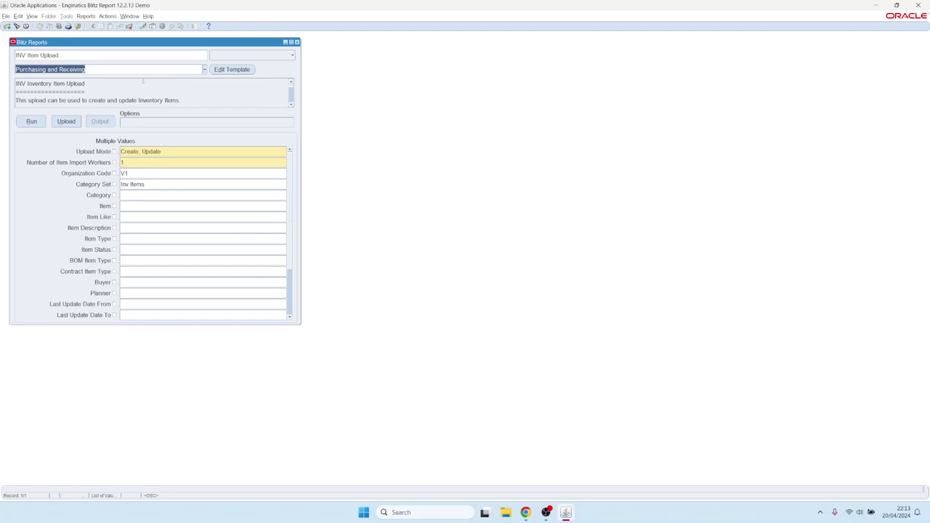
Clear the selected template and open the template editor on a new template to view its item attribute columns.
key("Delete")
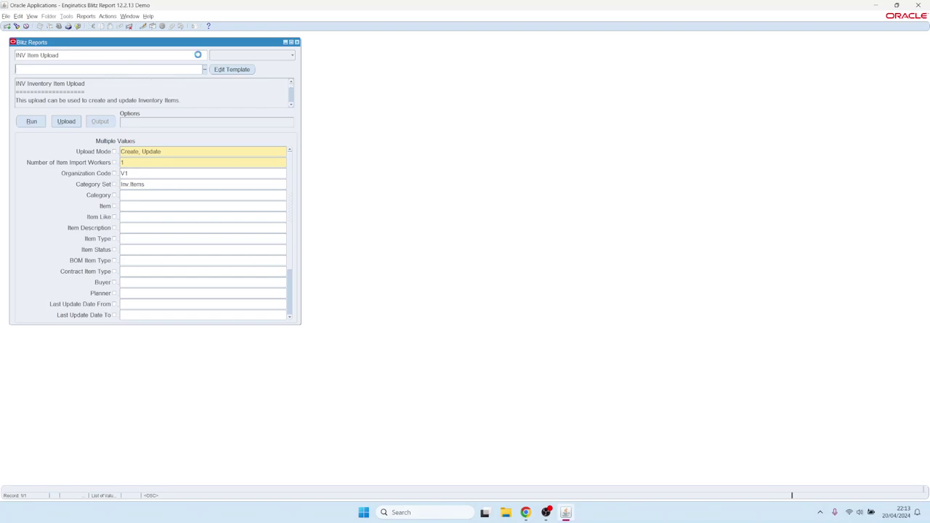
left_click(237, 69)
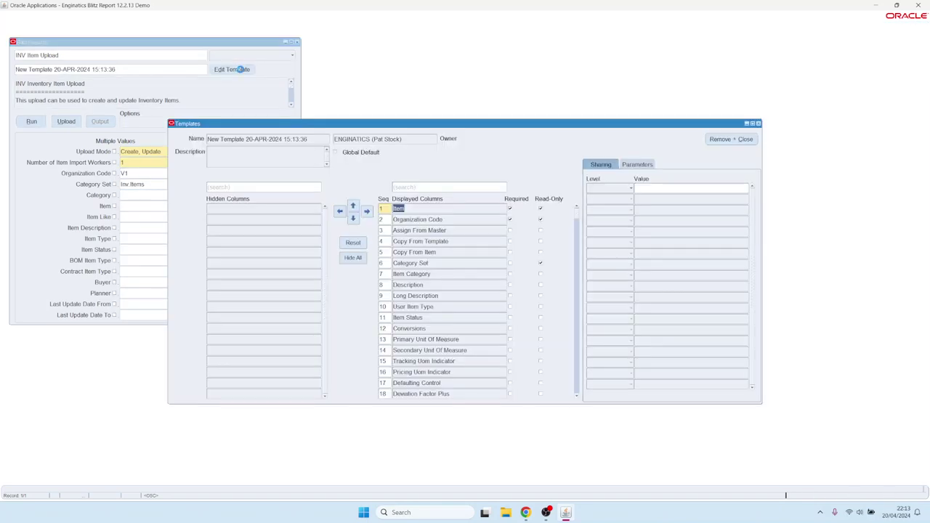
left_click(445, 318)
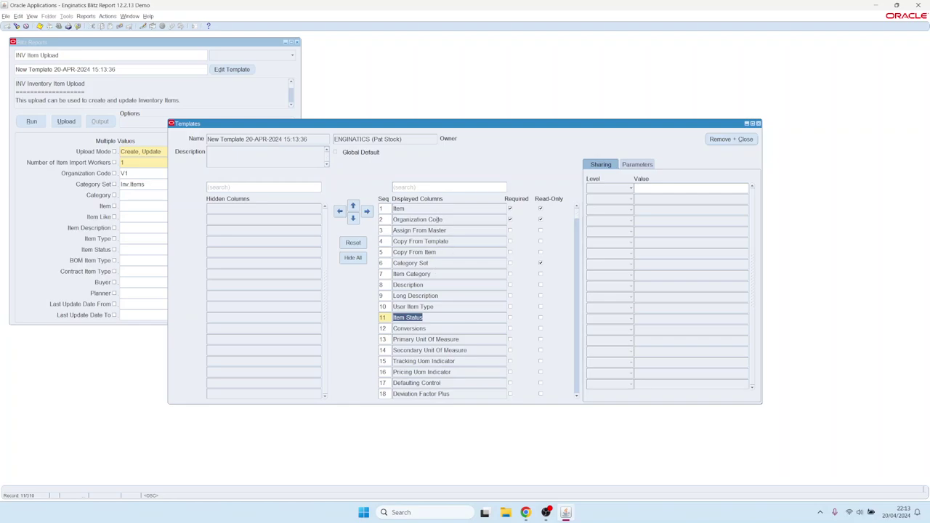
Load the Purchasing and Receiving template in the template editor and return to the report form.
left_click(287, 140)
key("shift+Home")
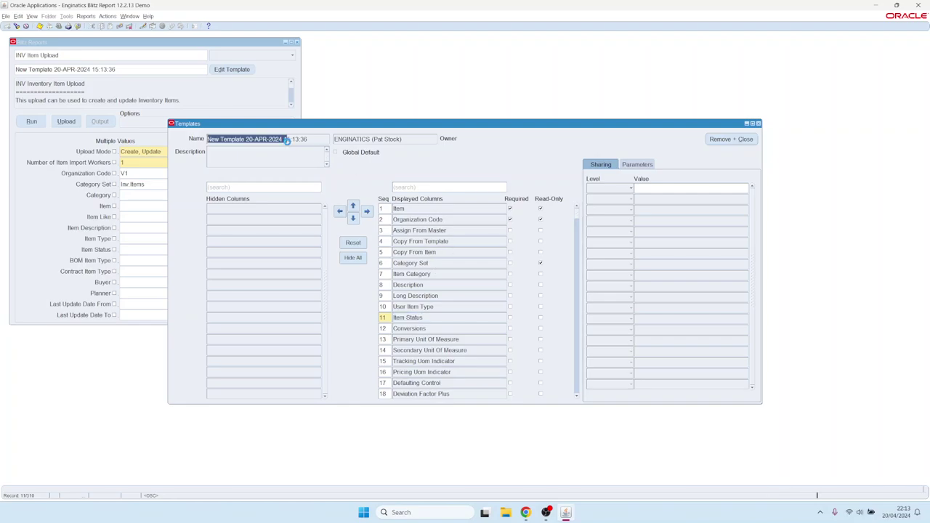
key("ctrl+l")
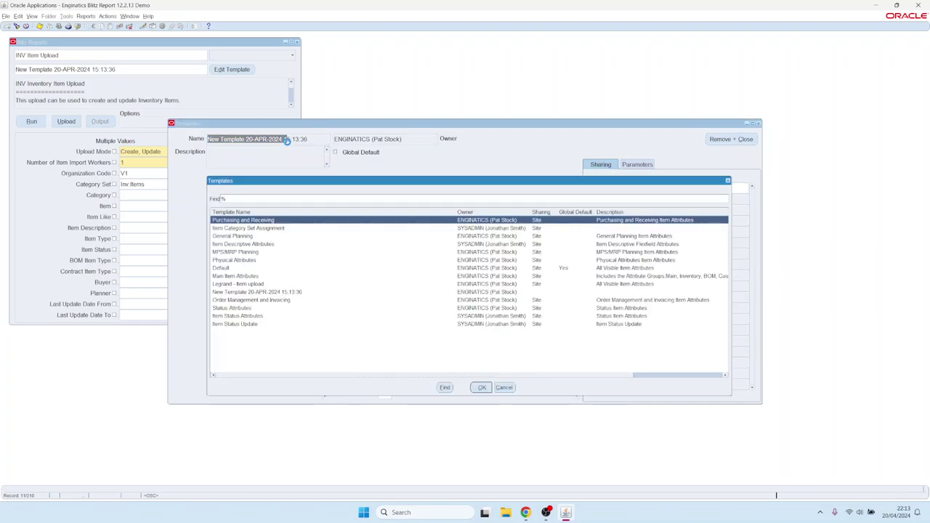
key("Return")
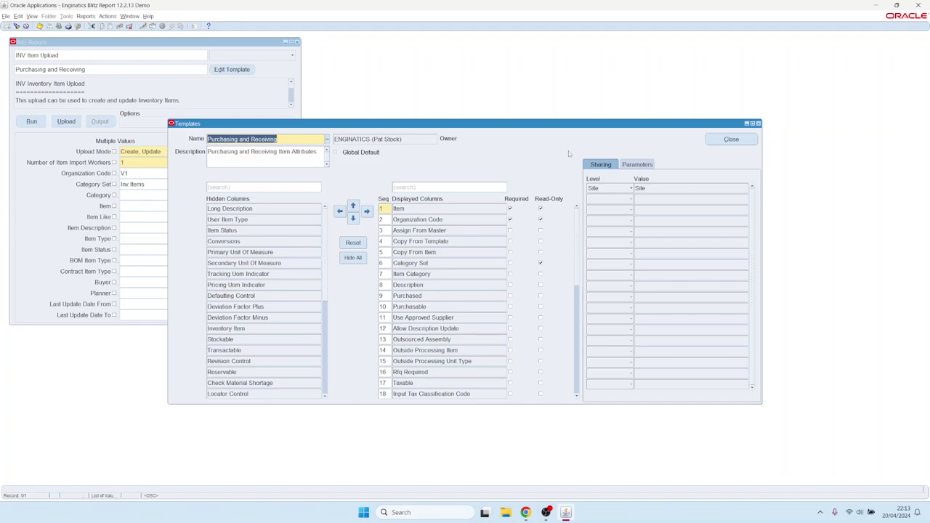
left_click(727, 139)
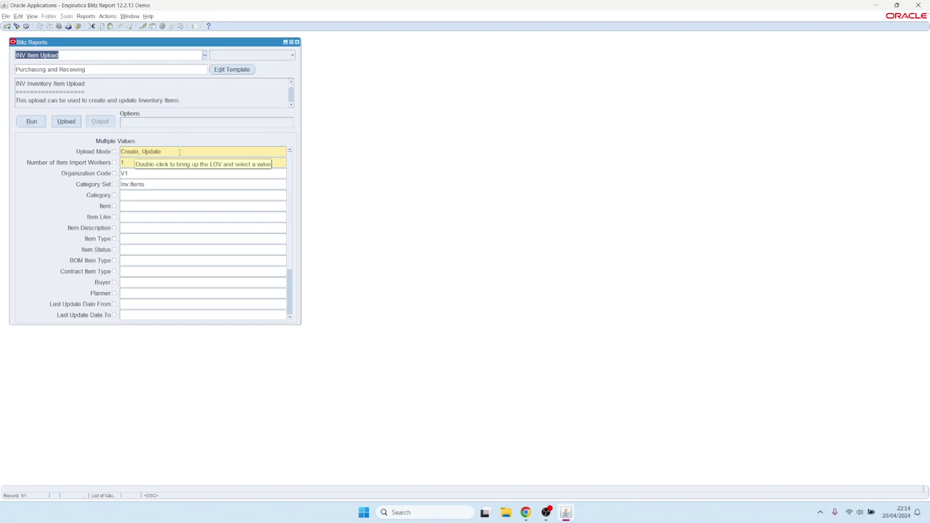
Set the Upload Mode to Create and run the report to generate the Excel upload sheet.
left_click(179, 152)
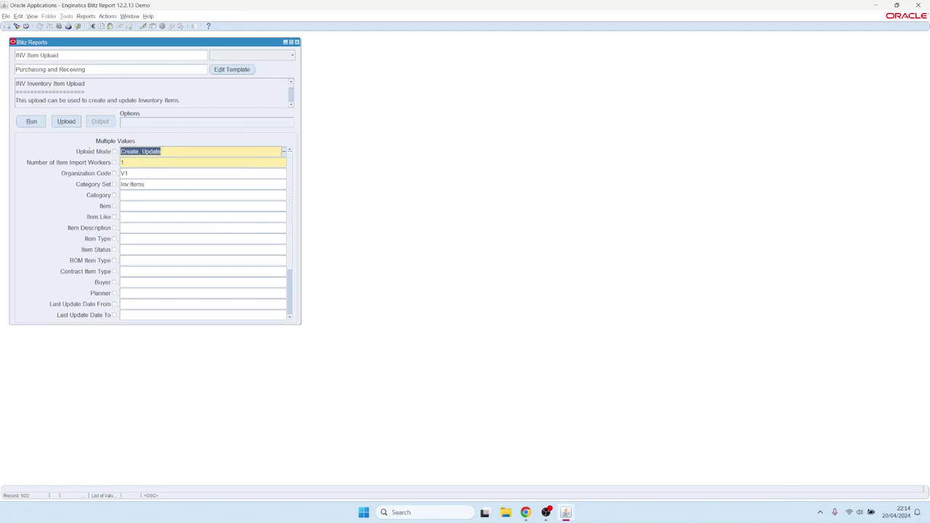
left_click(172, 151)
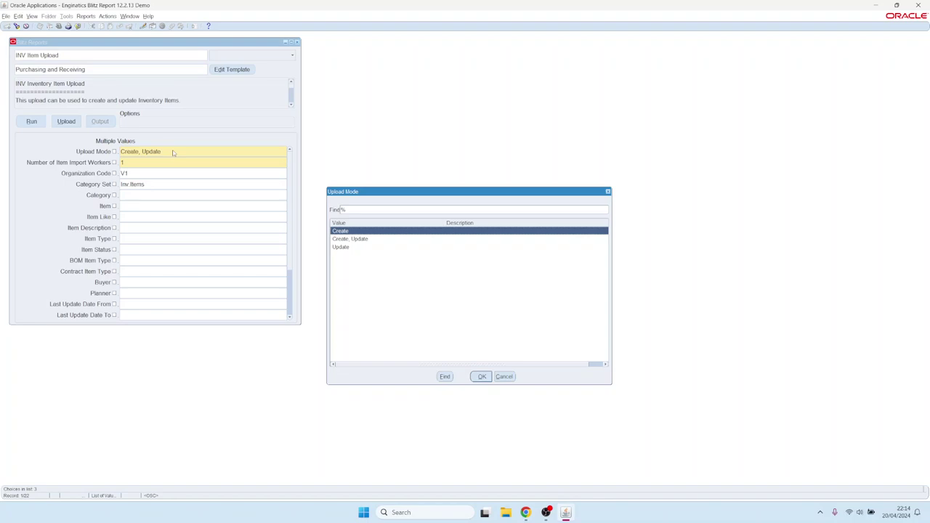
key("Down")
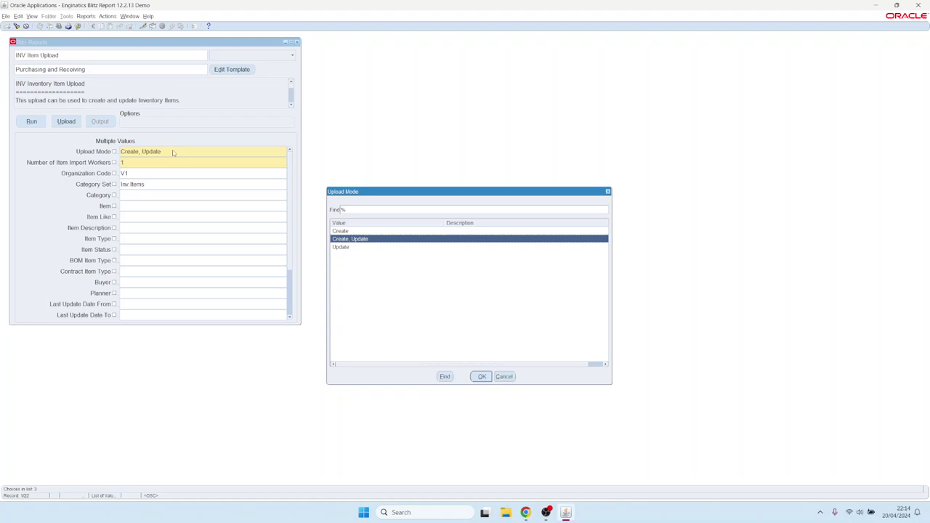
key("Down")
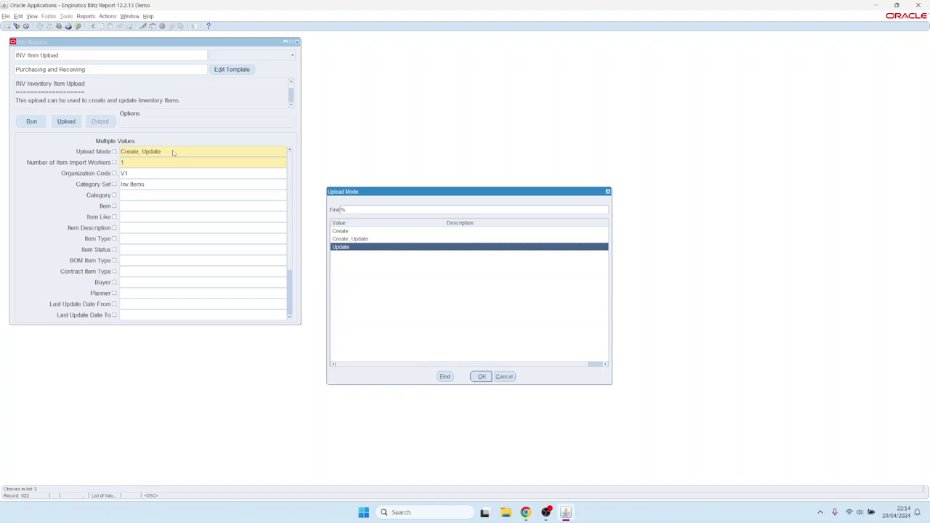
key("Up")
key("Up")
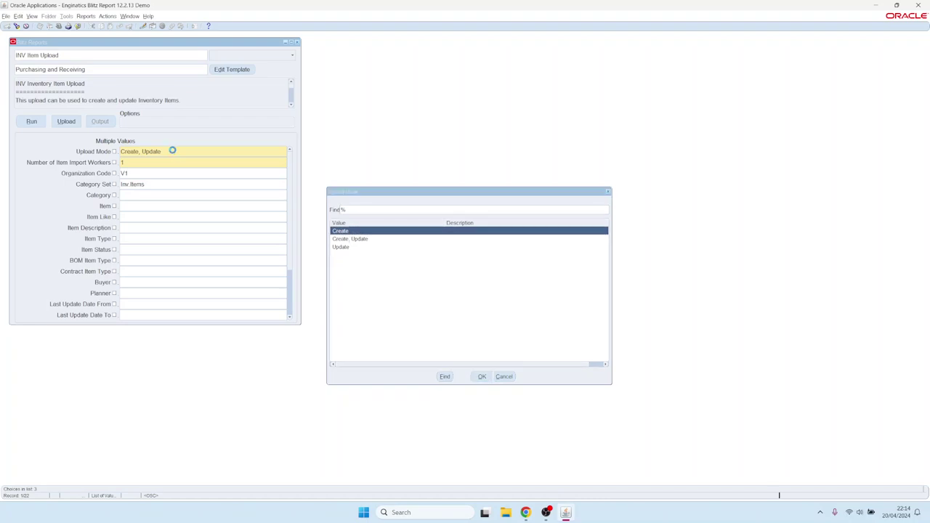
key("Return")
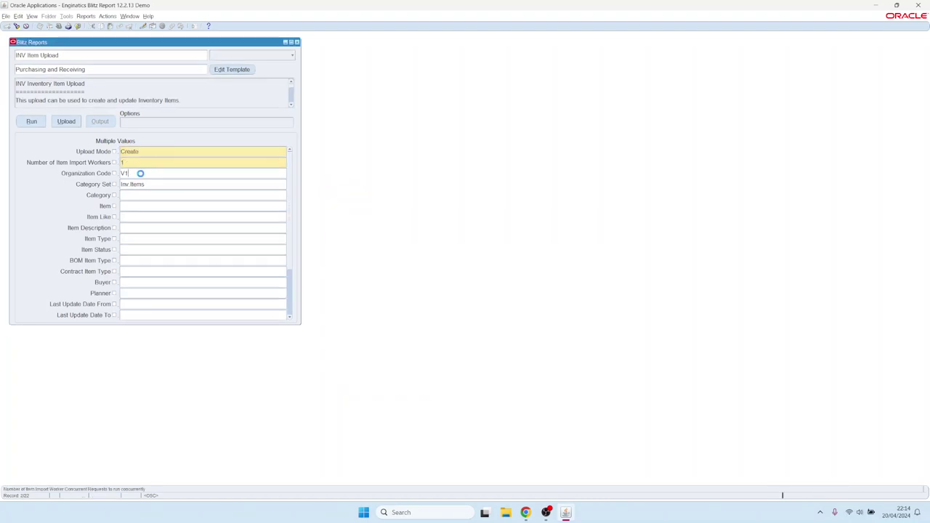
left_click(141, 174)
left_click(31, 122)
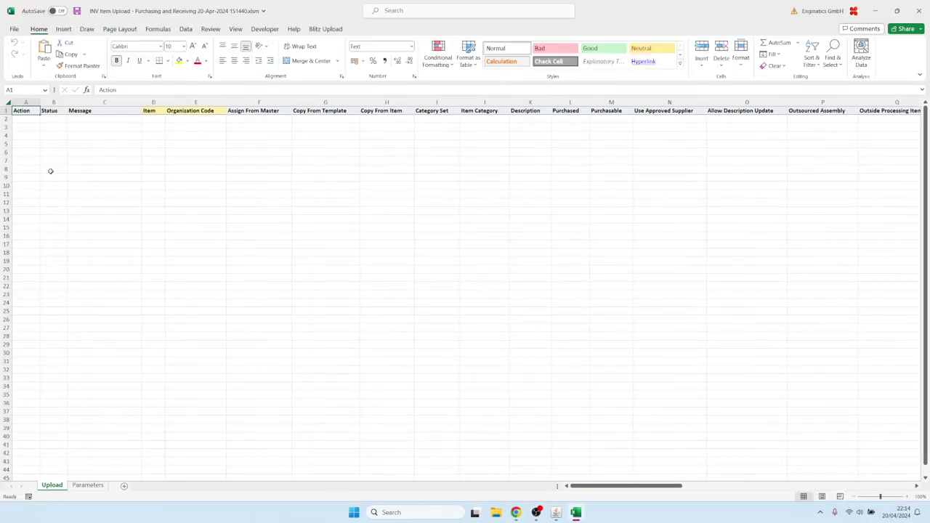
Enter item test_item9 with organization code V1 in row 2 of the upload sheet.
left_click(154, 118)
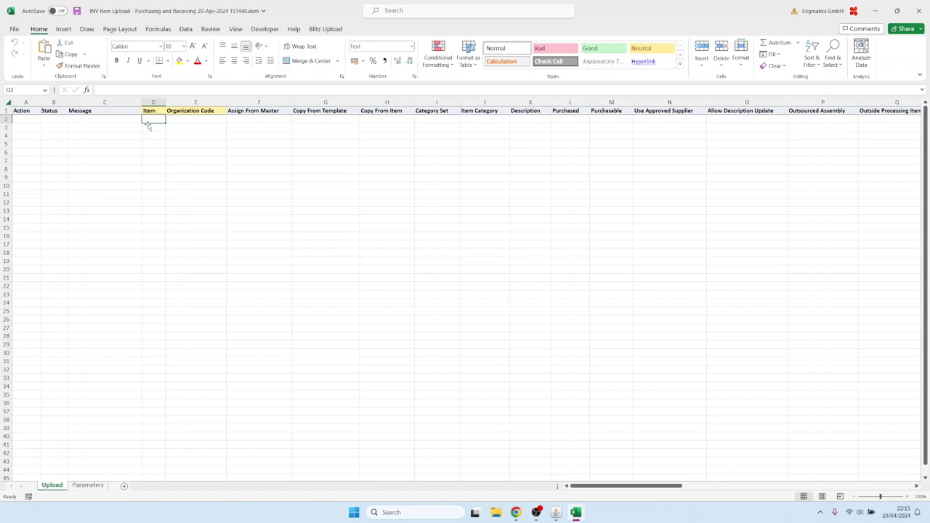
type("test_")
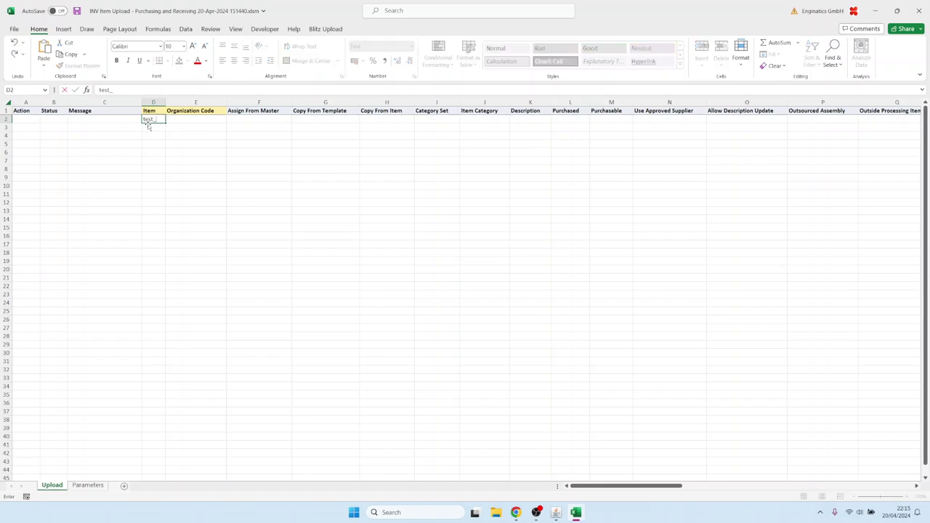
type("item9")
key("Tab")
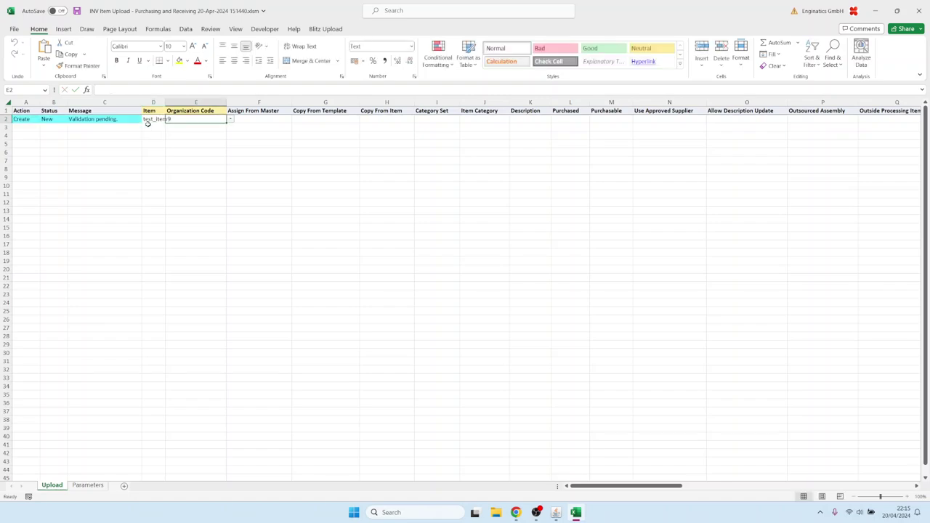
type("v1")
key("Tab")
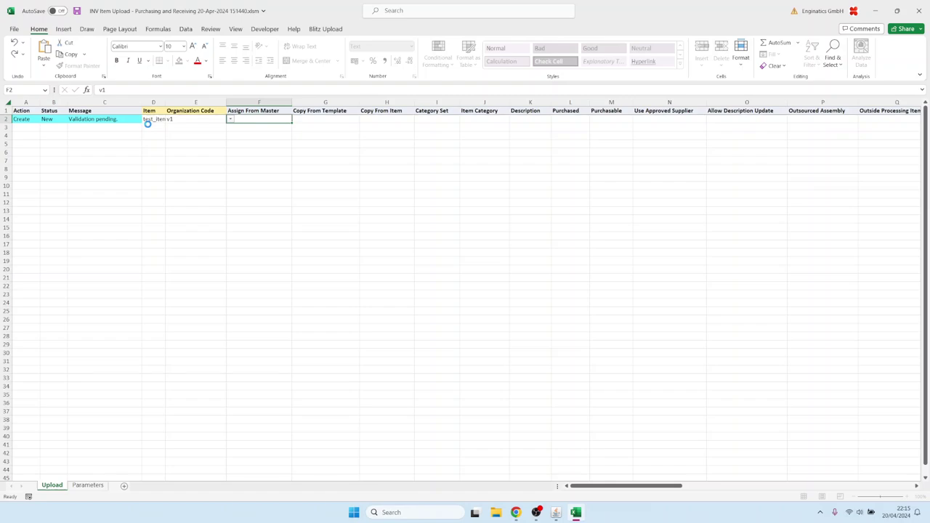
Enter "Test item 9 description" as the description of the V1 item in row 2.
key("Tab")
key("Tab")
key("Tab")
key("Tab")
key("Tab")
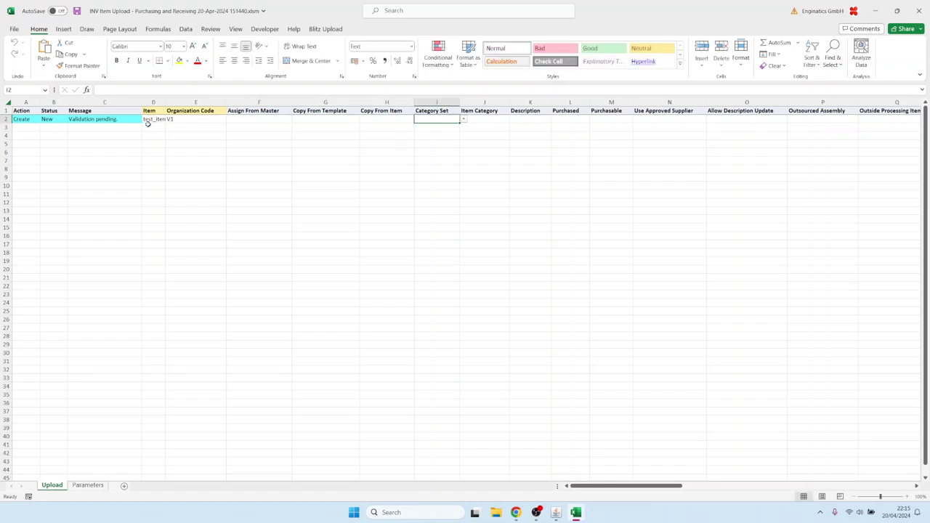
type("Test Item")
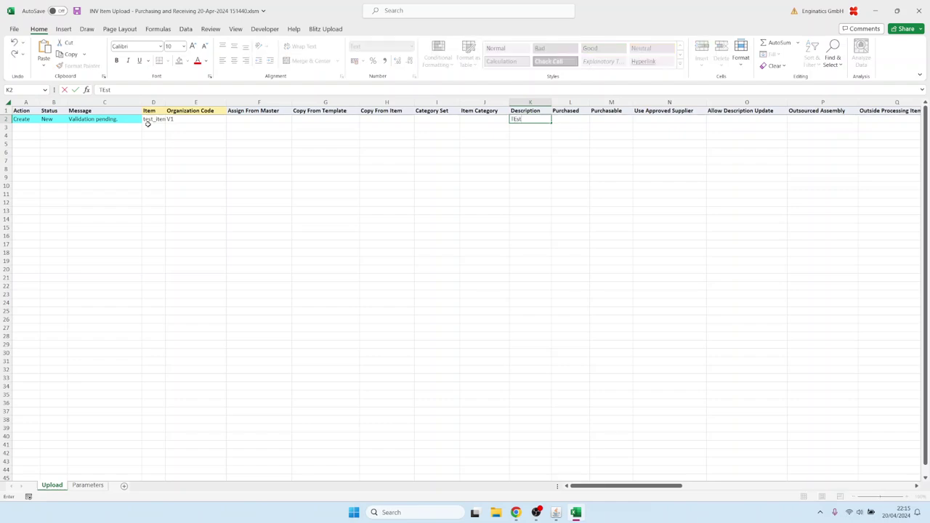
type(" 9 description")
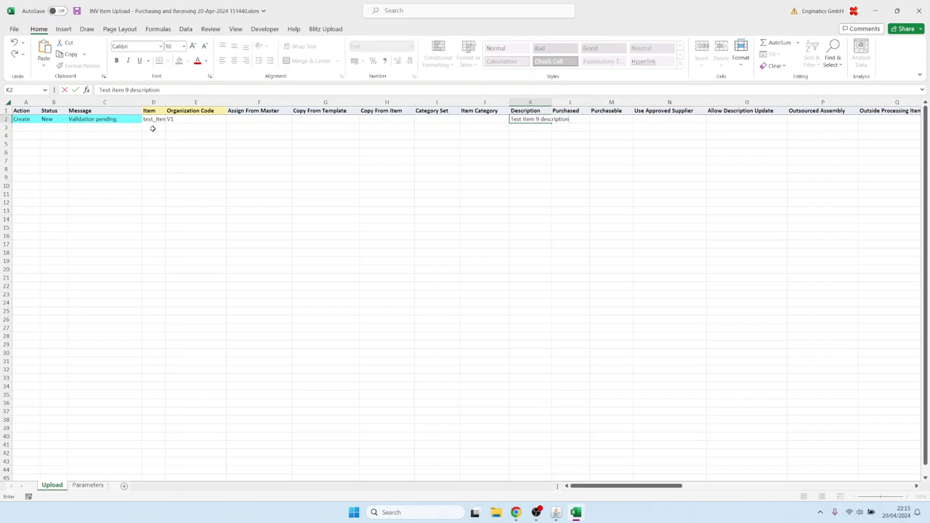
Add test_item9 in row 3 with organization code M1 and Assign From Master set to Yes.
left_click(152, 128)
type("test_item9")
key("ctrl+c")
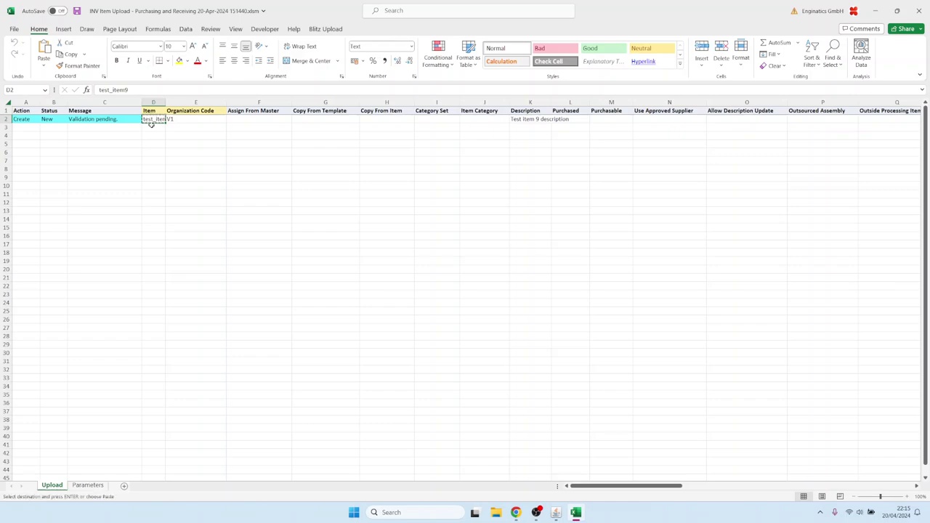
key("Tab")
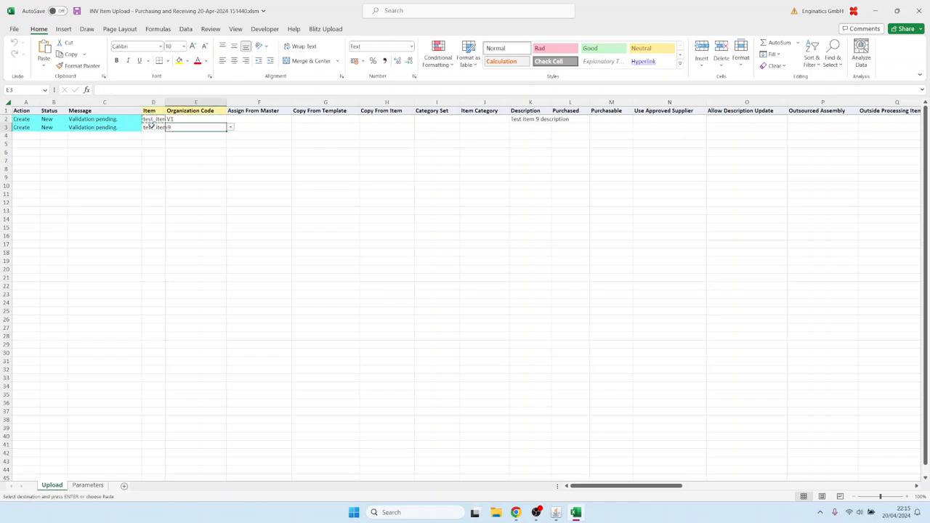
type("m1")
key("Tab")
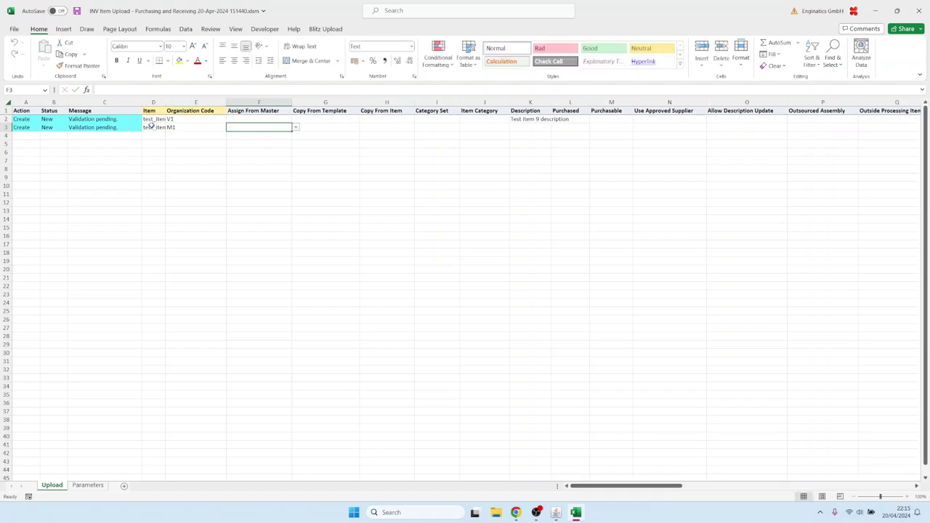
type("y")
key("Tab")
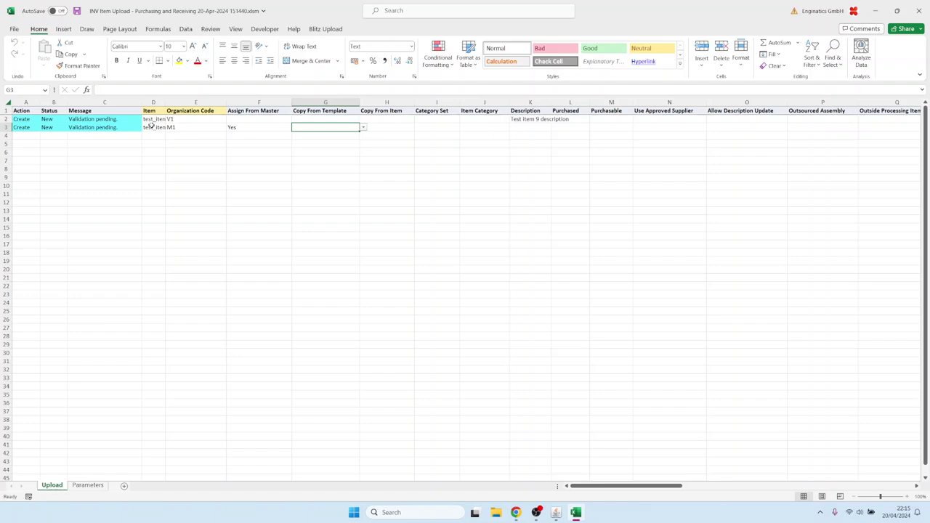
Validate the V1 and M1 rows of test_item9 in the upload sheet.
key("Left")
key("Left")
key("Up")
key("Left")
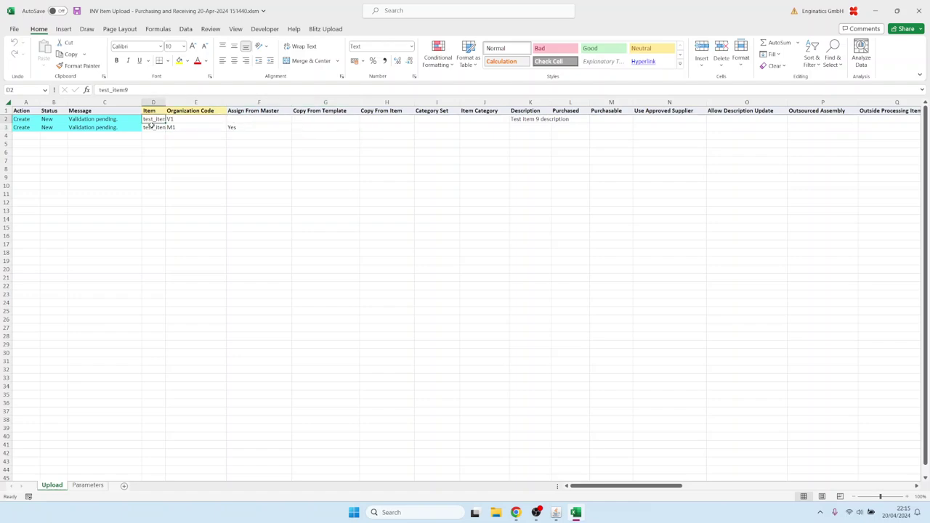
key("ctrl+shift+v")
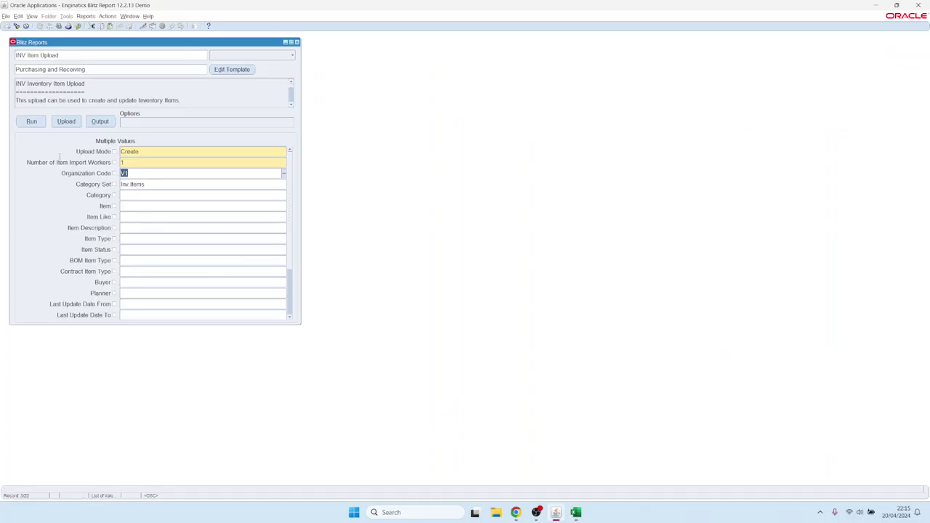
Upload the workbook INV Item Upload - Purchasing and Receiving 20-Apr-2024 151440.xlsm through the Oracle Blitz Report form and return to Oracle Applications.
left_click(66, 121)
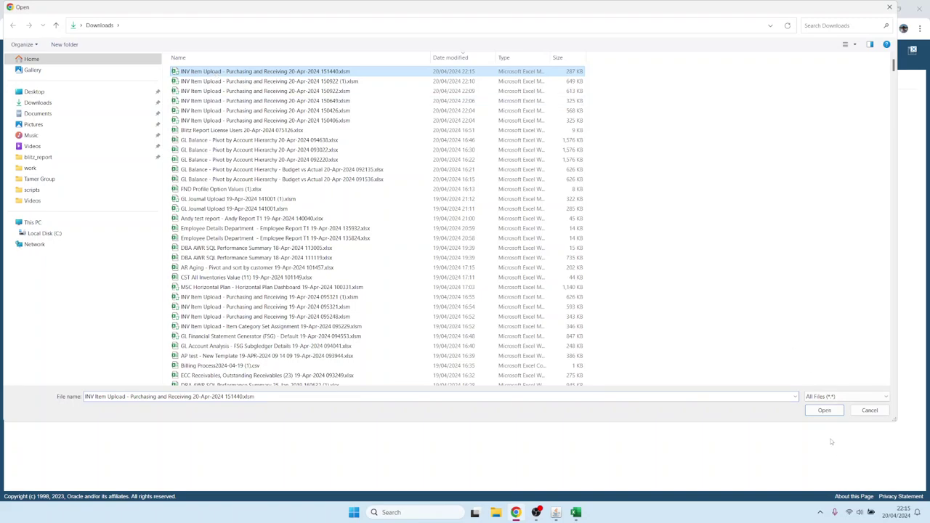
left_click(824, 410)
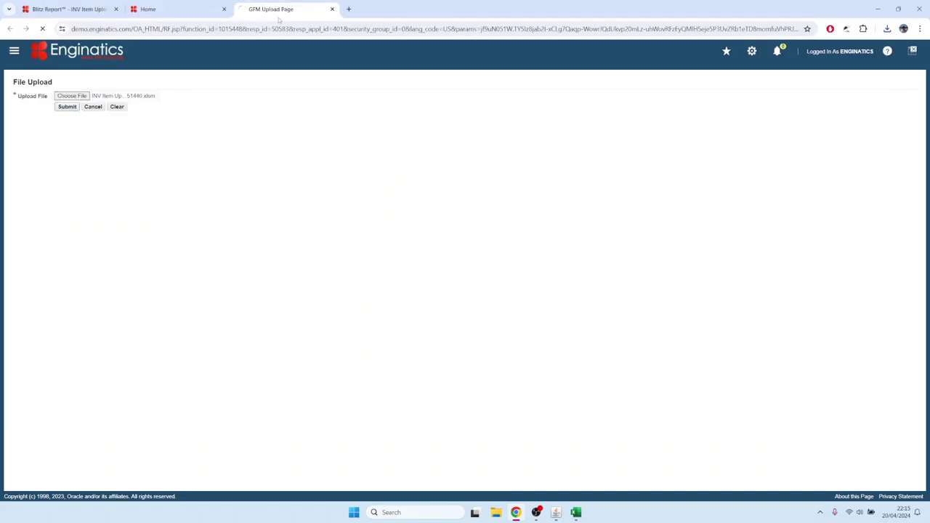
left_click(332, 8)
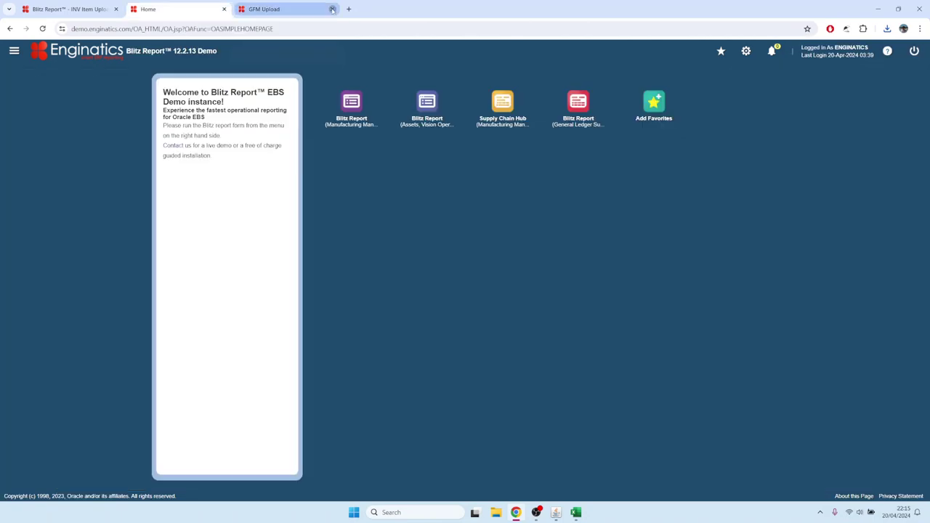
left_click(556, 512)
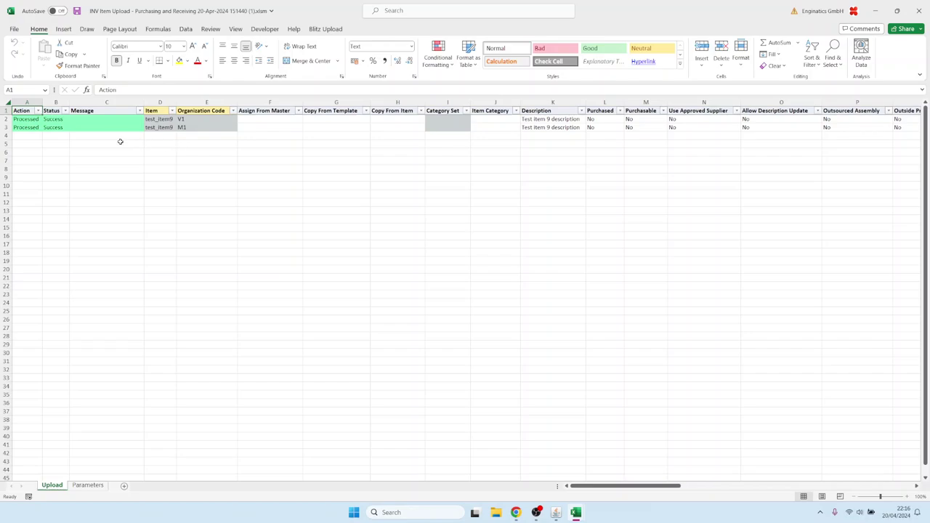
Check the V1 row in the result sheet and copy its item code test_item9.
left_click(162, 119)
left_click(185, 118)
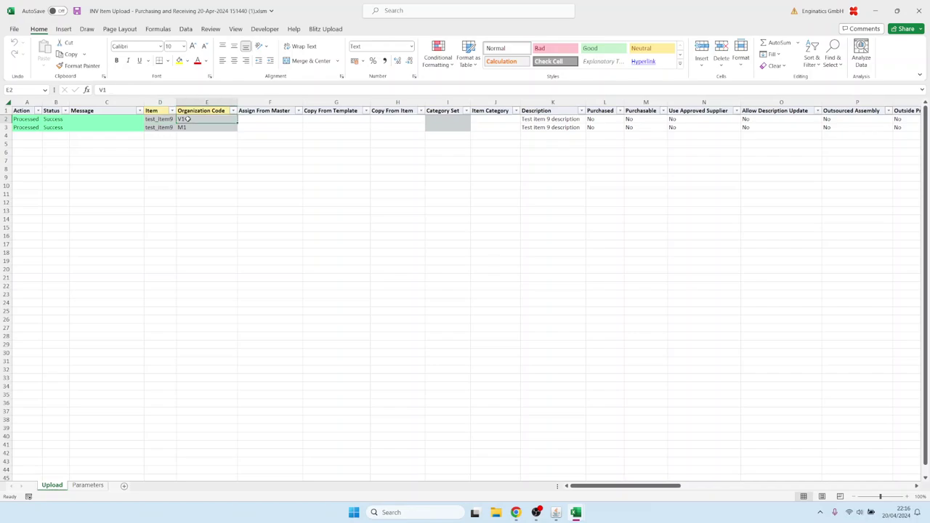
left_click(158, 121)
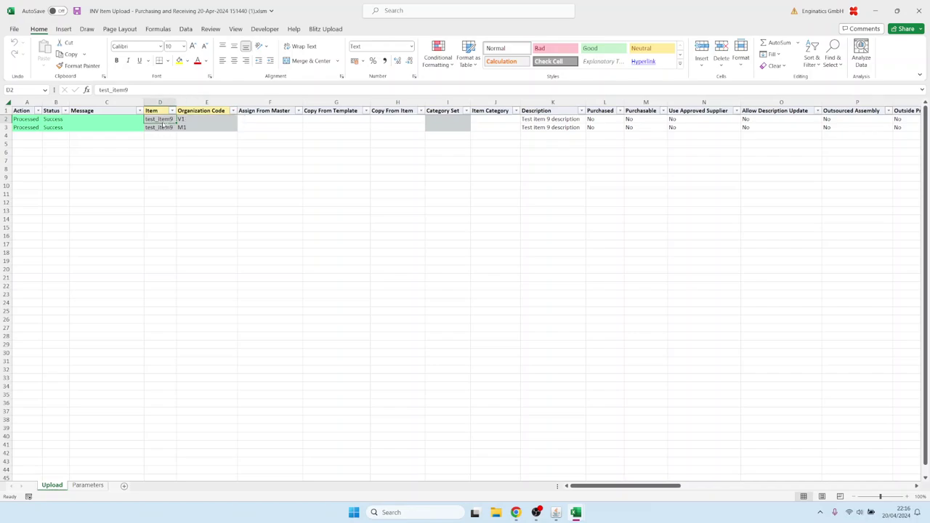
key("ctrl+c")
Switch to Oracle Applications and query test_item9 in the Master Items form of organization V1.
left_click(556, 512)
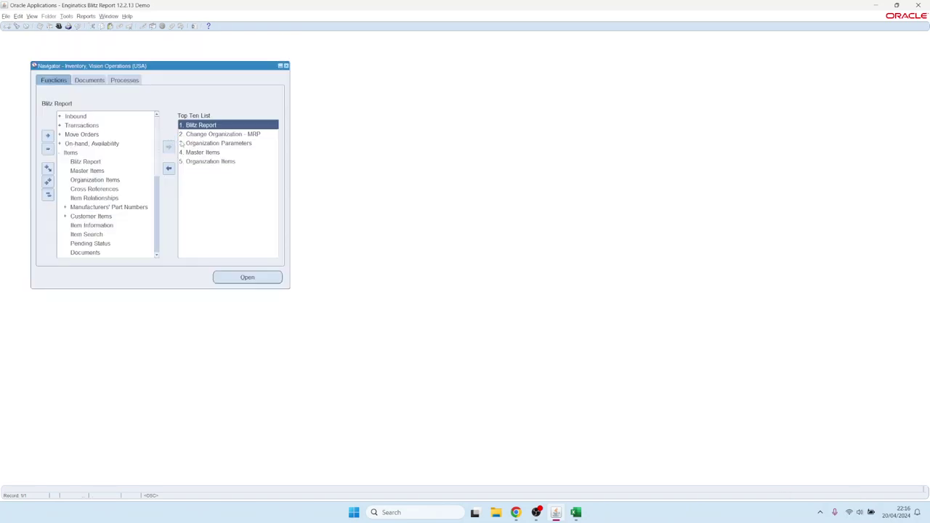
left_click(192, 152)
left_click(193, 152)
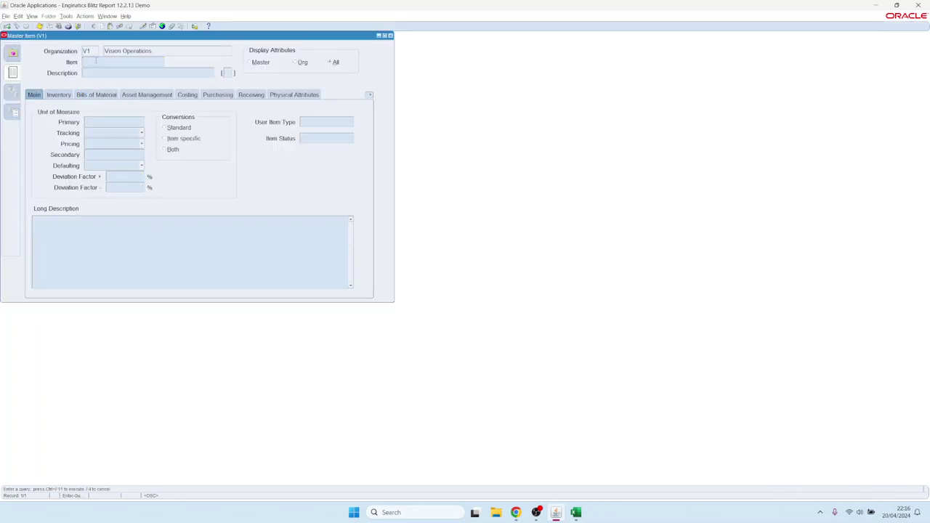
key("ctrl+v")
key("ctrl+F11")
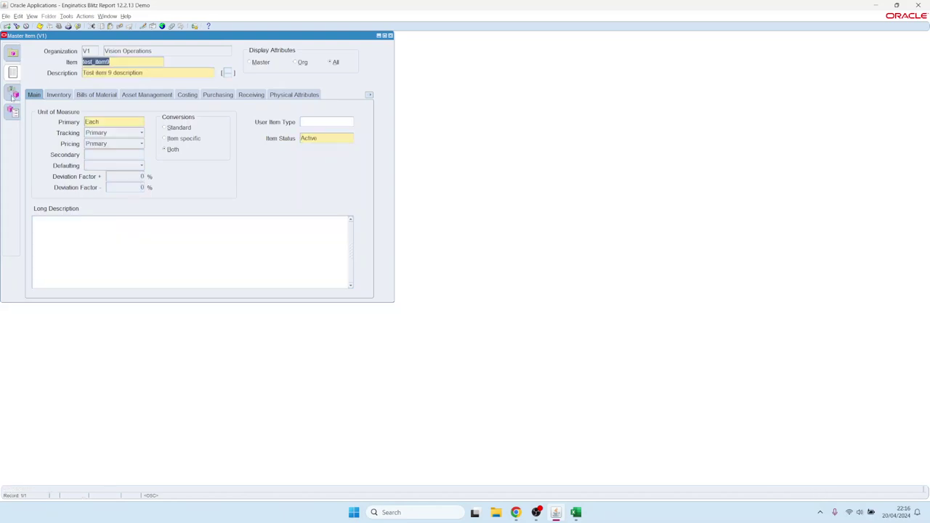
Check the organization assignment of test_item9 for M1 Seattle Manufacturing and close the Master Item form.
left_click(13, 95)
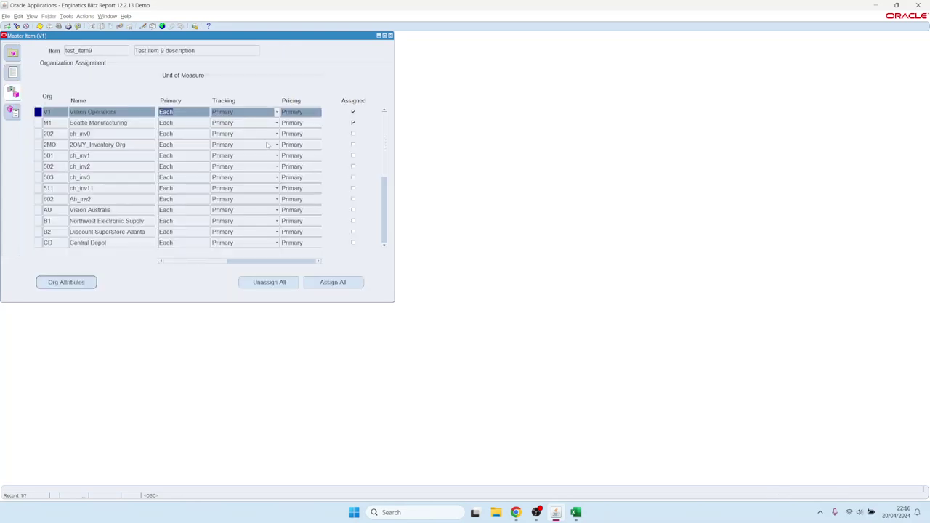
left_click(101, 123)
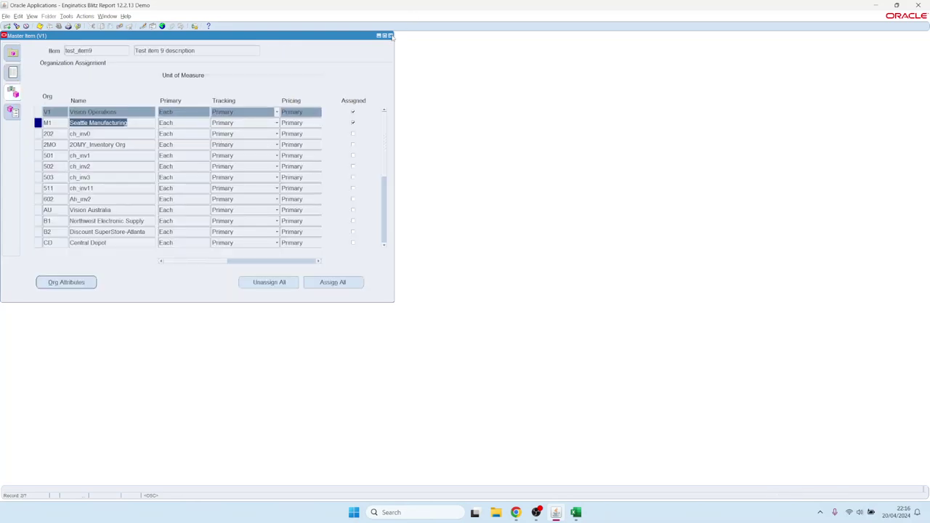
left_click(390, 34)
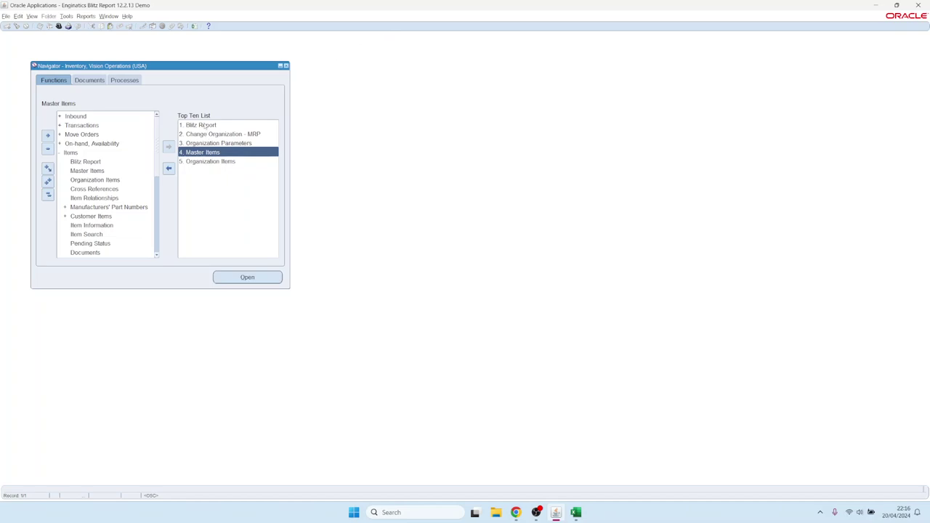
Reopen the INV Item Upload report with Upload Mode Create, Update and set the Number of Item Import Workers to 10.
left_click(206, 125)
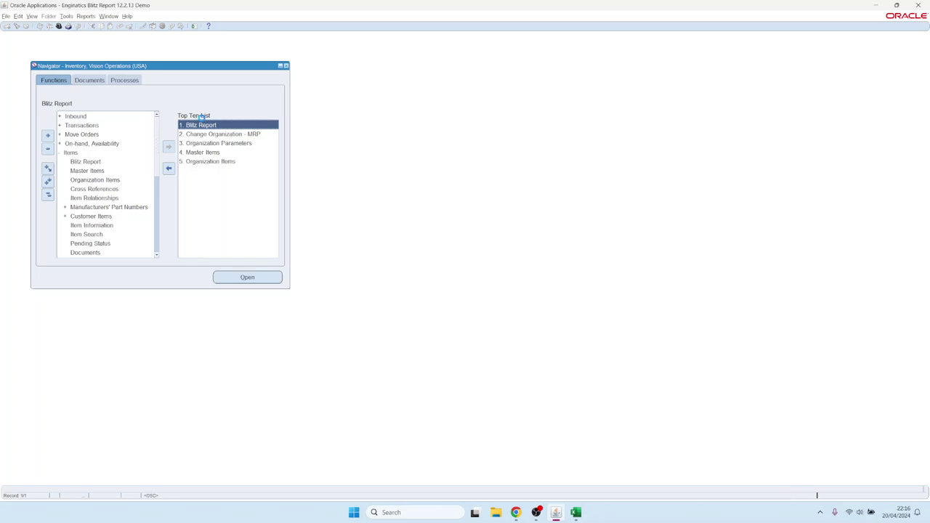
double_click(201, 123)
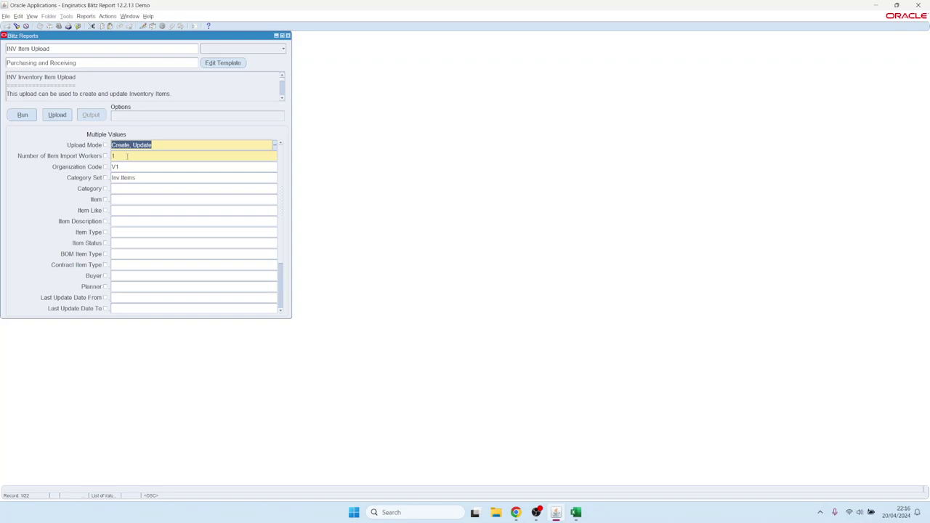
left_click(149, 144)
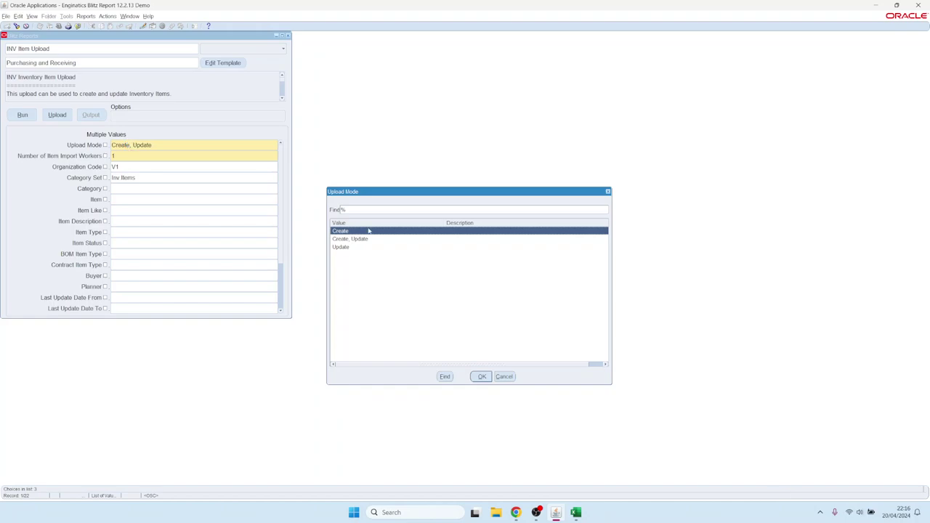
double_click(351, 238)
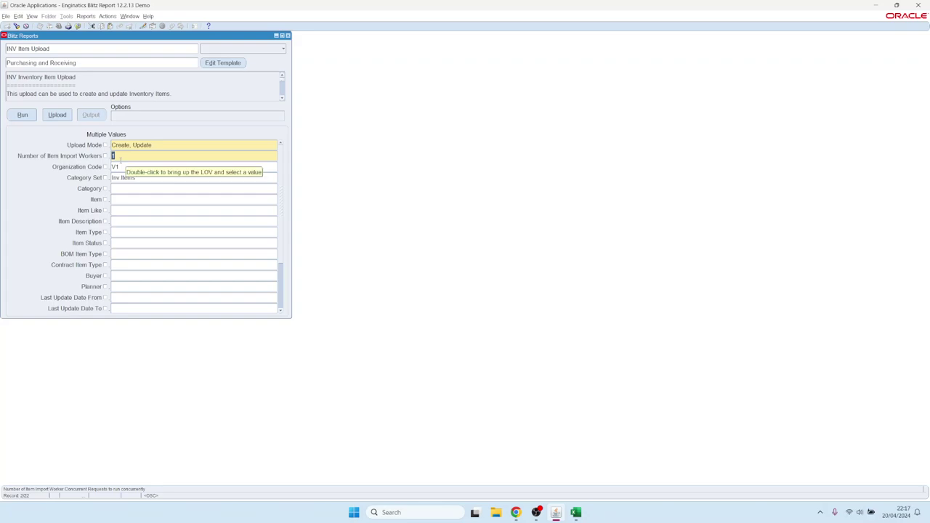
type("10")
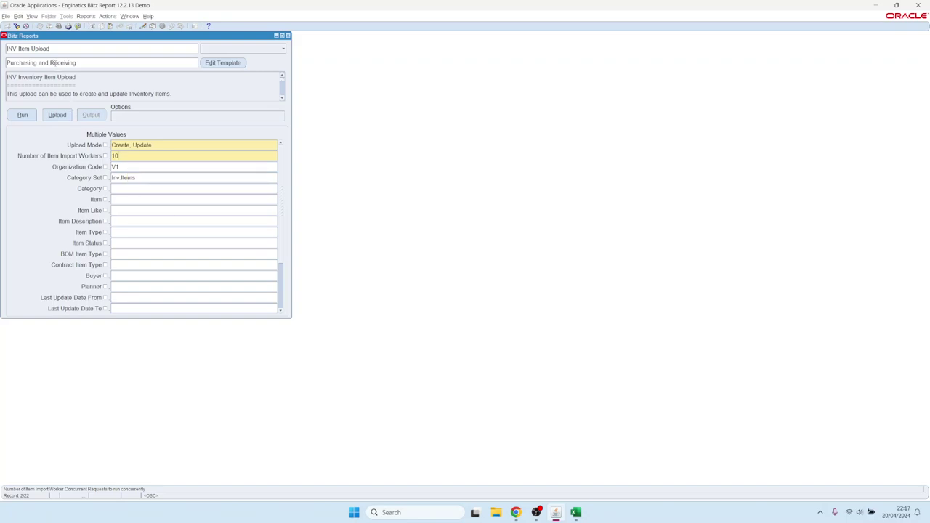
Restrict the report to one buyer by entering the buyer's name and run it to generate the upload sheet.
left_click(130, 277)
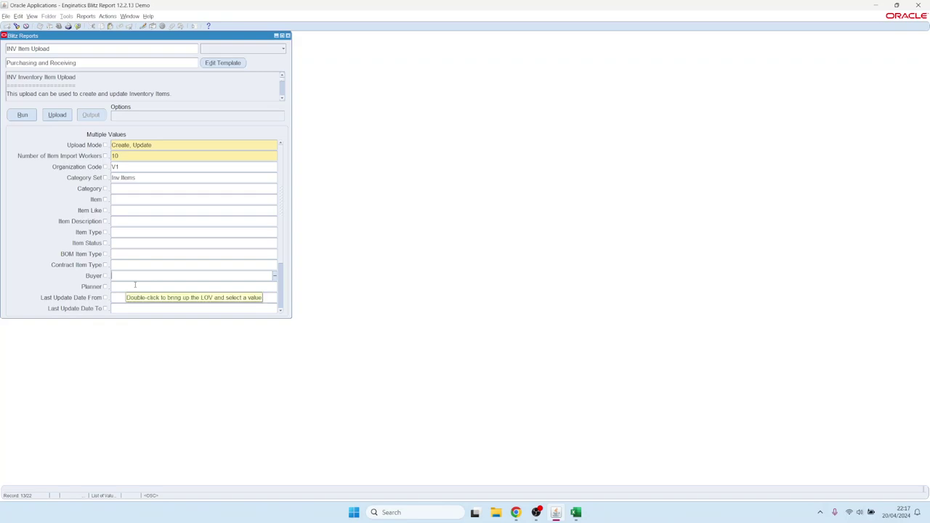
type("fox")
key("Tab")
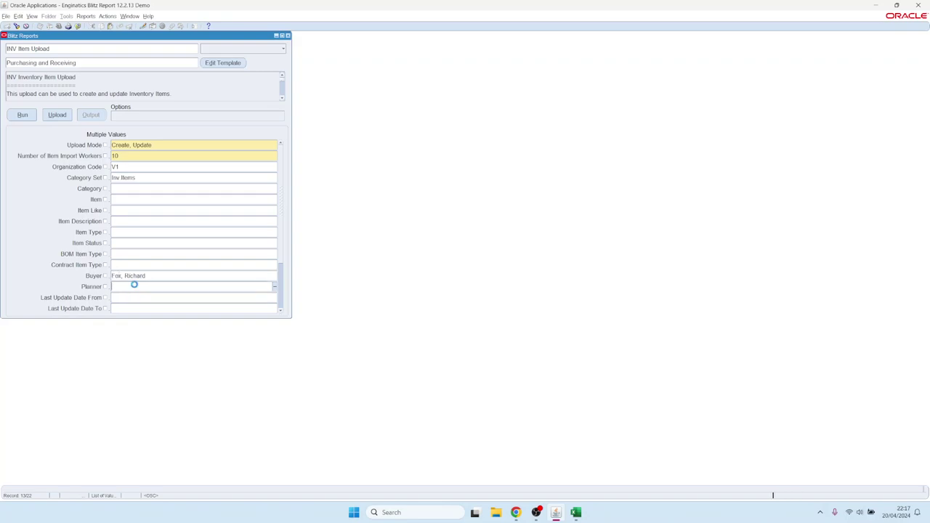
left_click(24, 115)
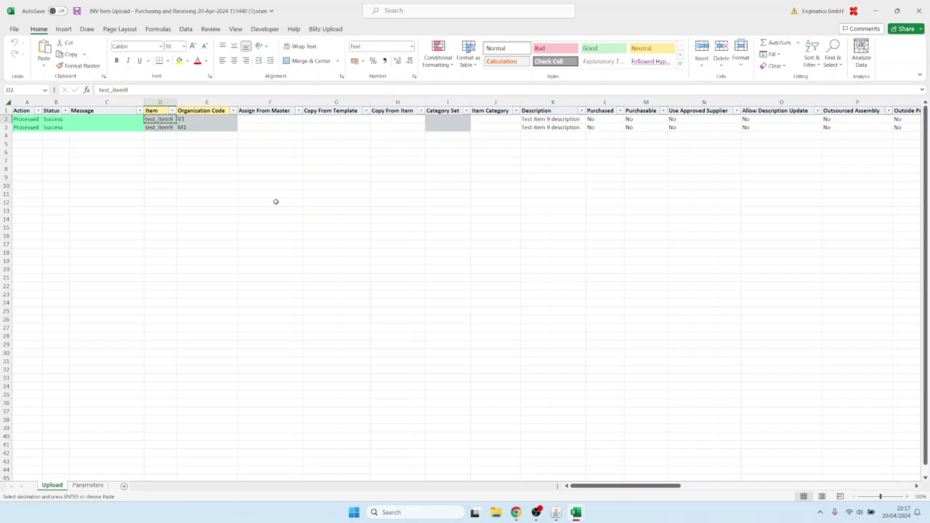
Examine the generated list of existing V1 items from the first to the last row.
left_click(274, 202)
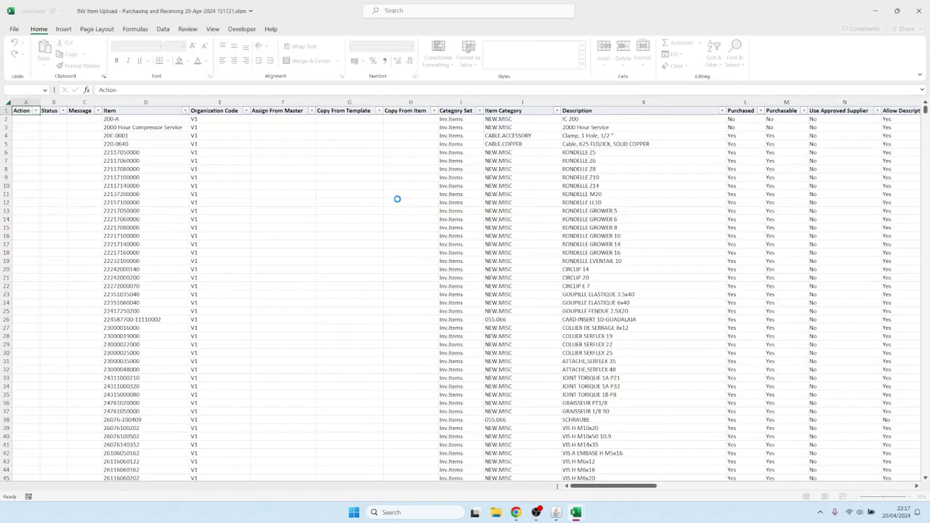
left_click(181, 175)
scroll(178, 176, "down", 20)
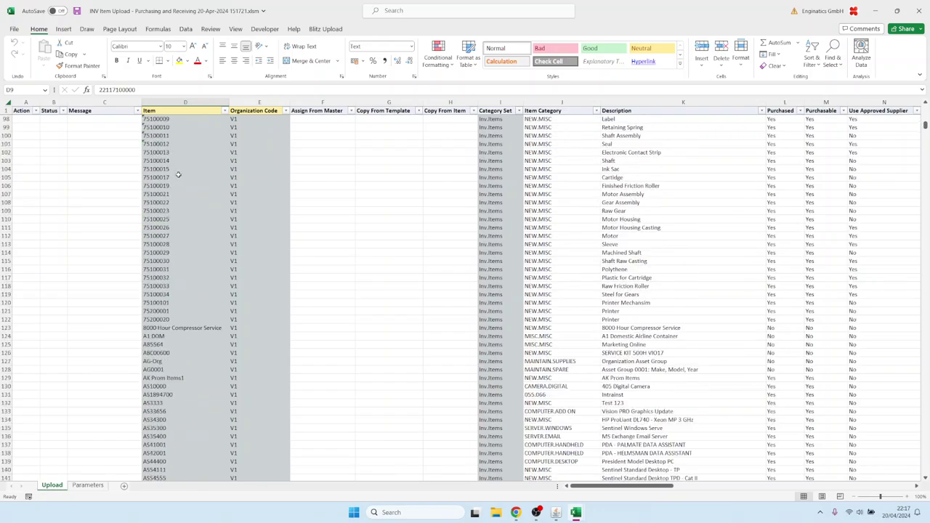
left_click(178, 280)
key("ctrl+Down")
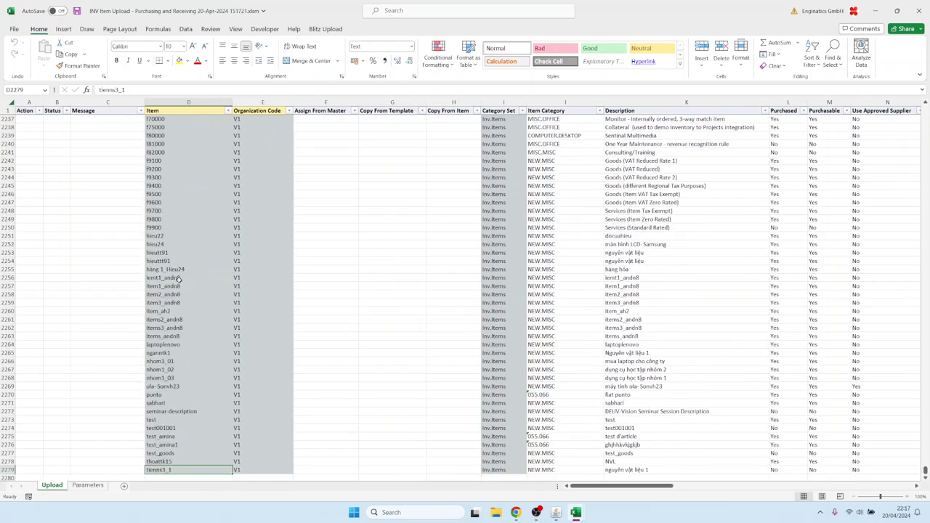
key("ctrl+Home")
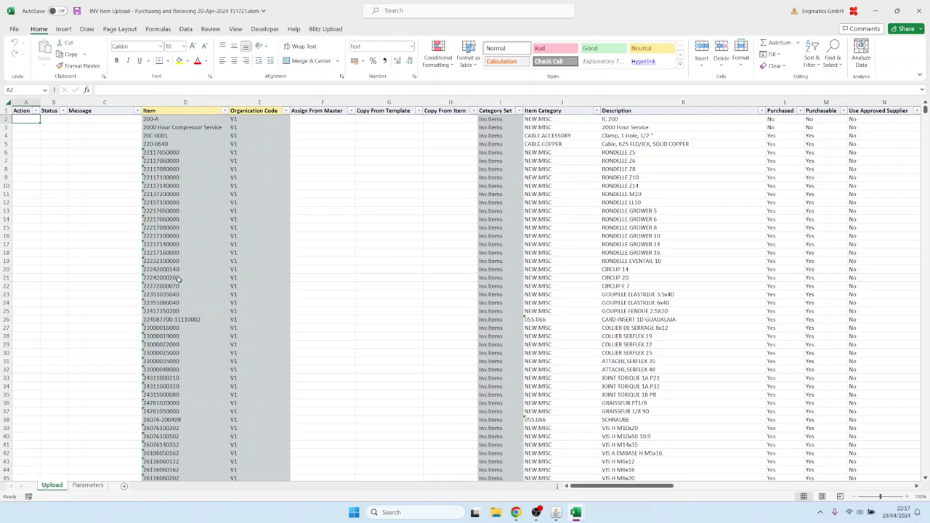
Replace the Default Buyer of item 200-A in row 2 with another buyer's name.
key("Right")
key("Right")
key("Right")
key("Right")
key("Right")
key("Right")
key("Right")
key("Right")
key("Right")
key("Right")
key("Right")
key("Right")
key("Right")
key("Right")
key("Right")
key("Right")
key("Right")
key("Right")
key("Right")
key("Right")
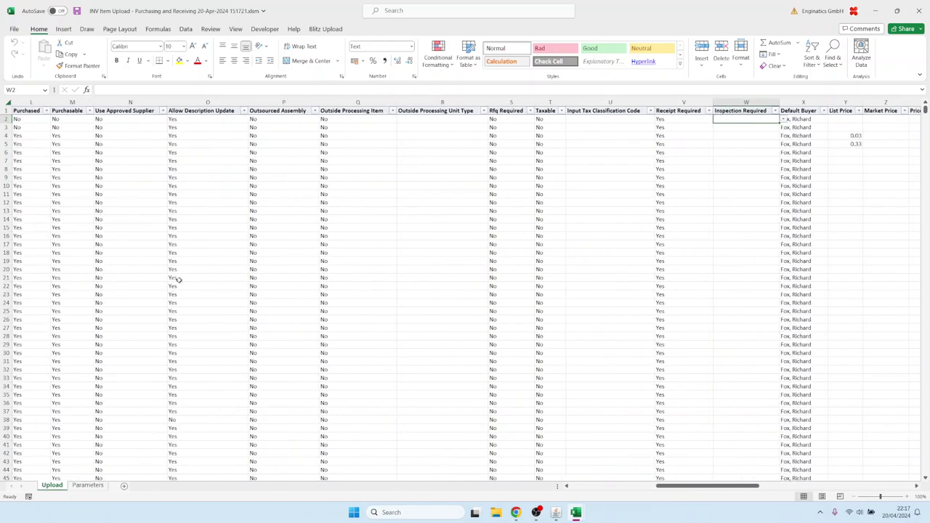
key("Right")
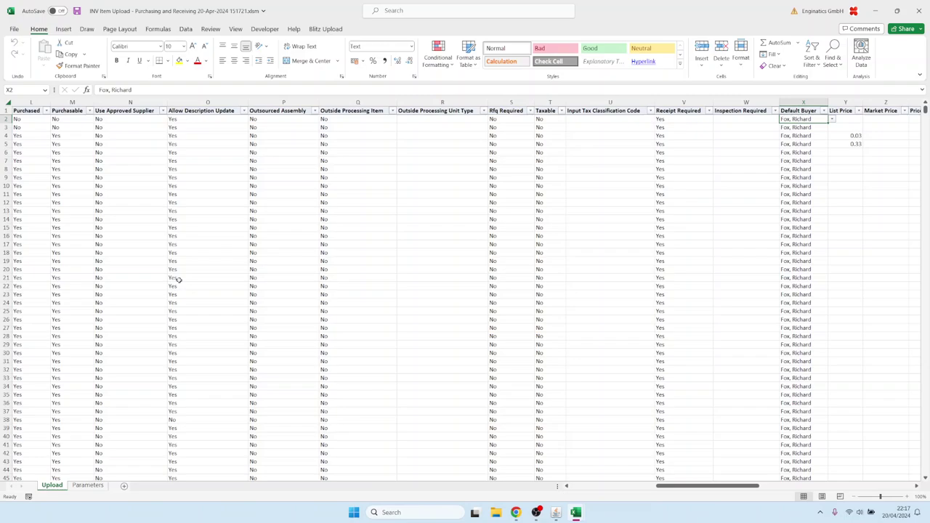
type("blo")
key("Right")
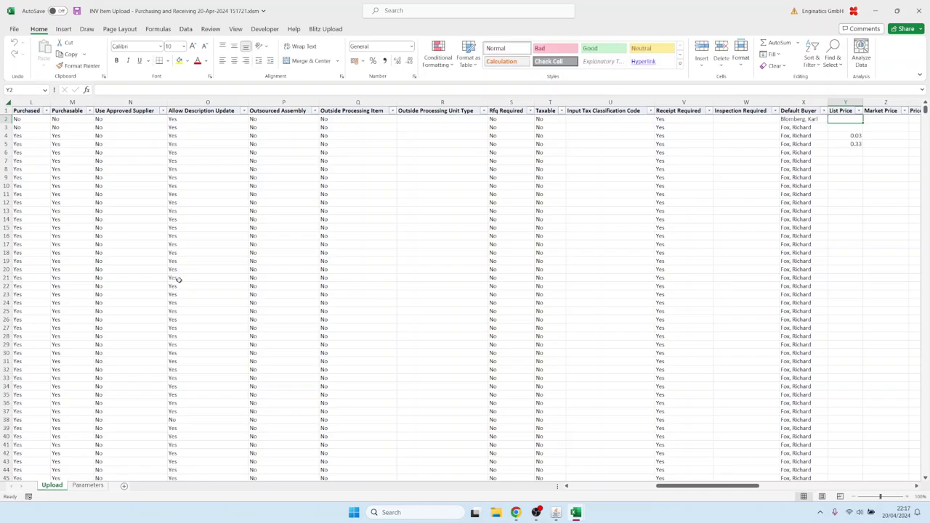
Copy the new Default Buyer from row 2 to all item rows below and save the workbook.
key("ctrl+c")
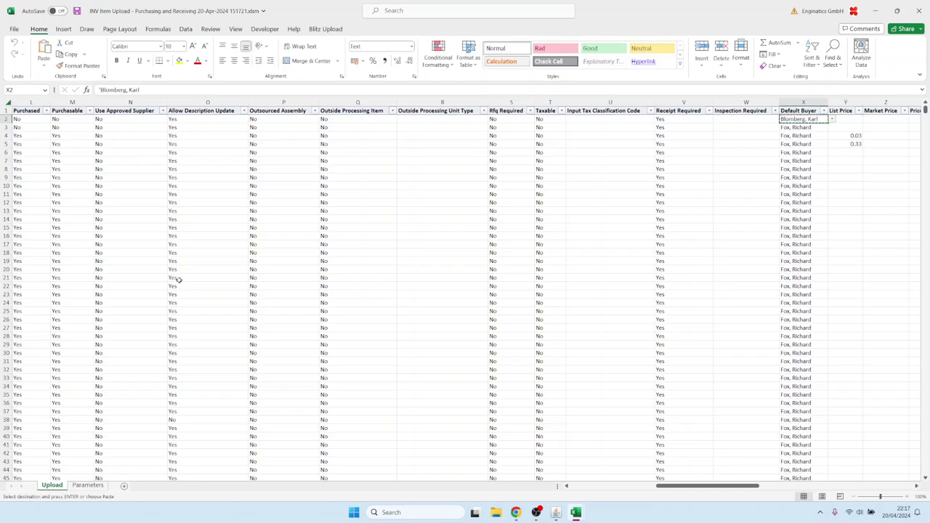
key("ctrl+shift+Down")
key("ctrl+v")
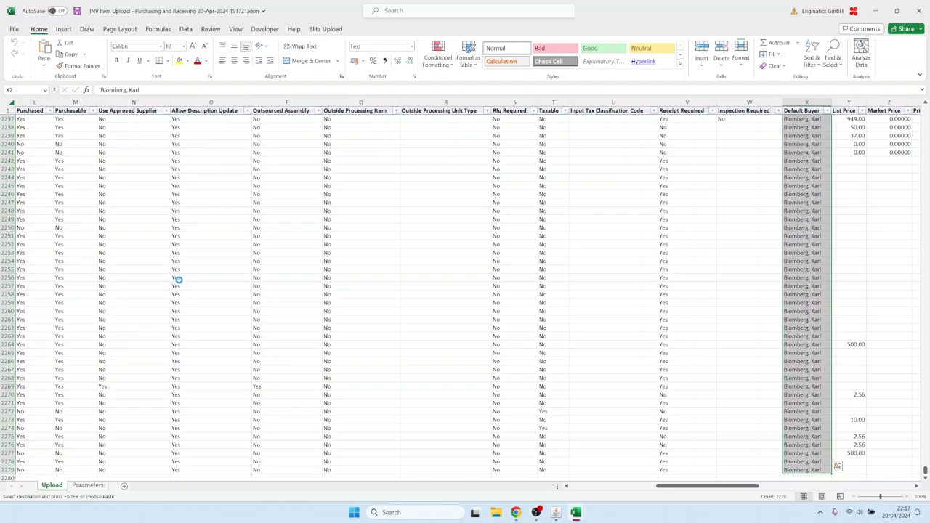
key("ctrl+Home")
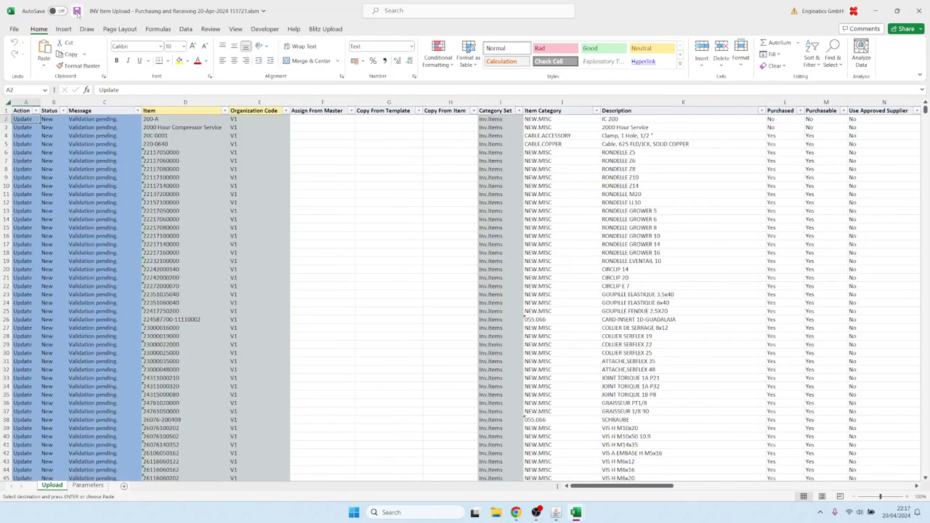
left_click(76, 11)
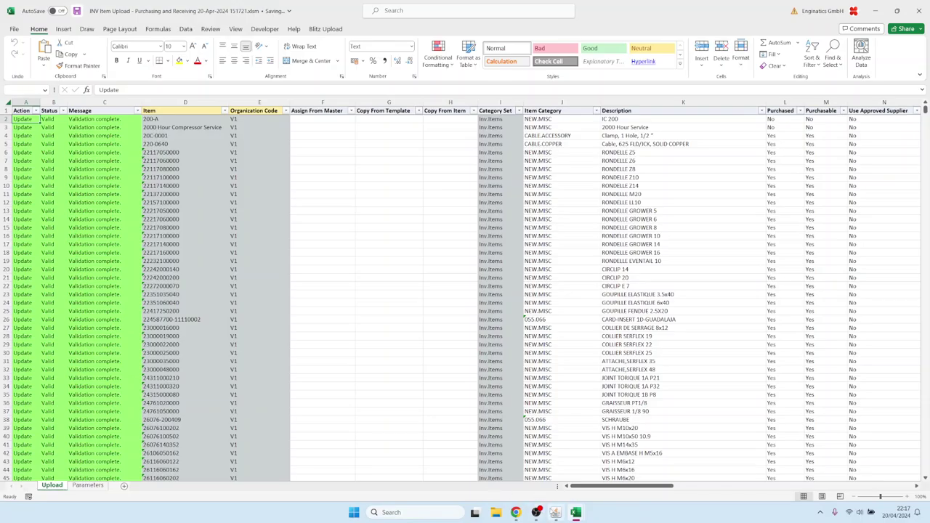
Upload the saved workbook INV Item Upload - Purchasing and Receiving 20-Apr-2024 151721.xlsm from Oracle Applications, close the upload page and return to the report form.
left_click(555, 512)
left_click(57, 112)
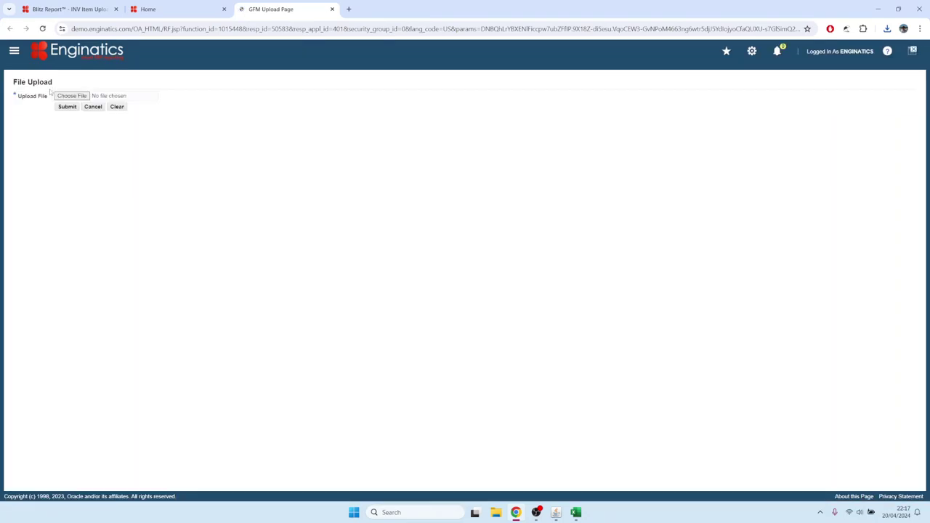
left_click(71, 95)
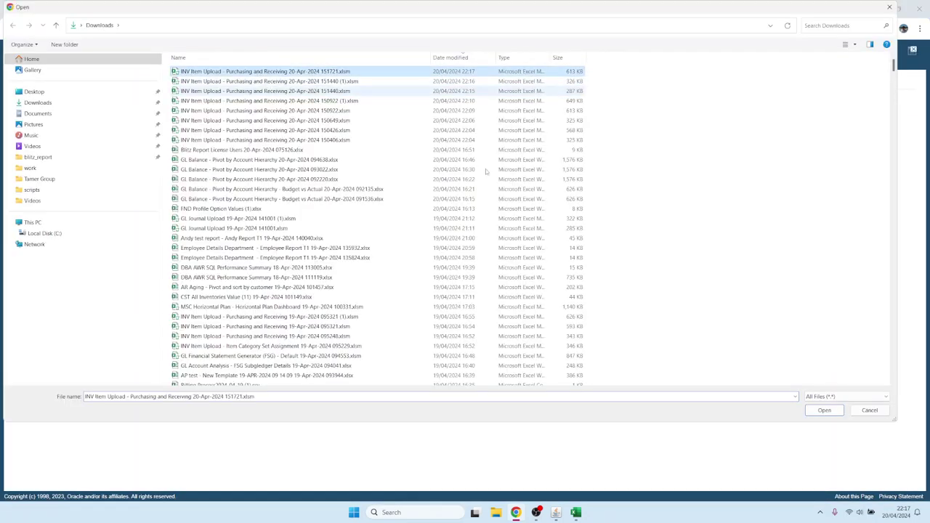
left_click(824, 410)
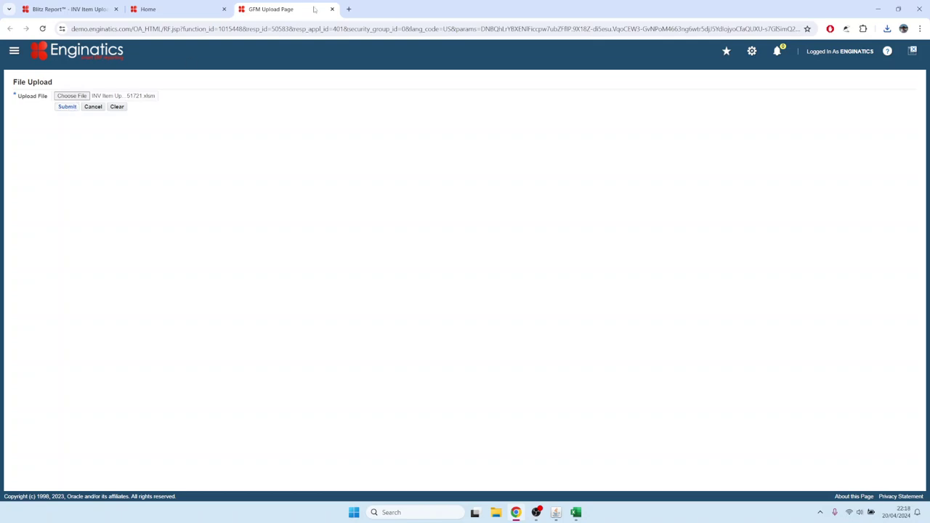
key("Tab")
key("Return")
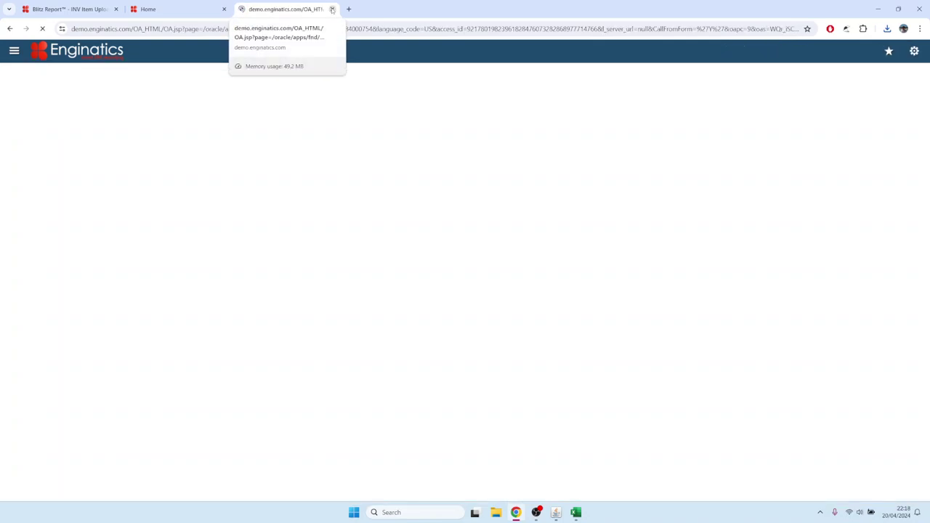
left_click(332, 9)
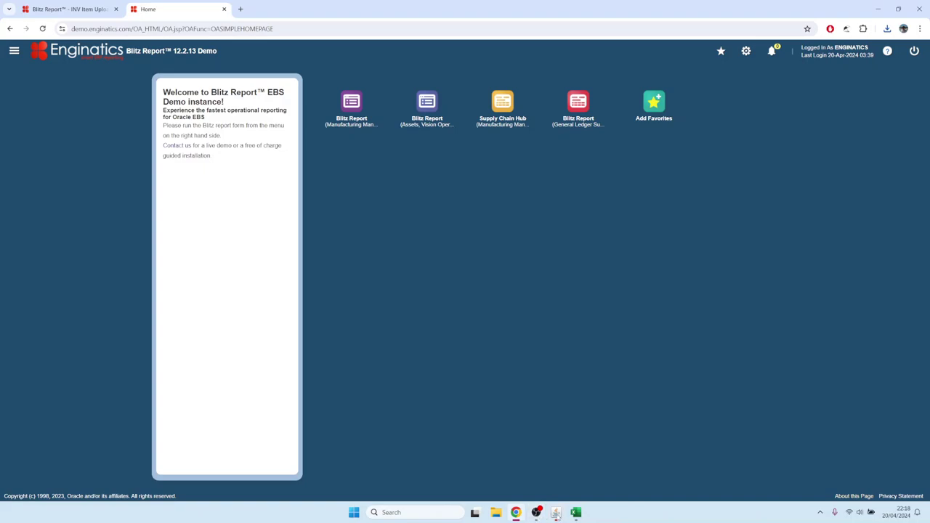
left_click(556, 513)
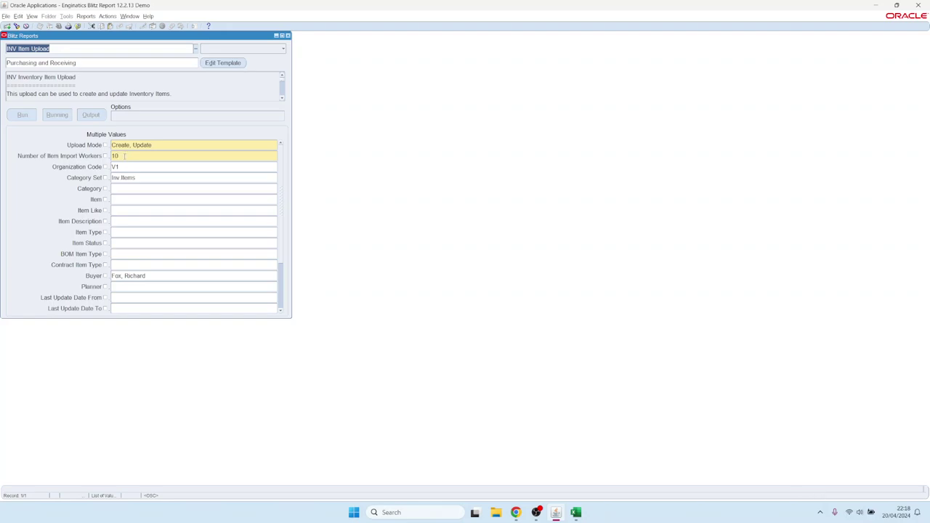
left_click(120, 156)
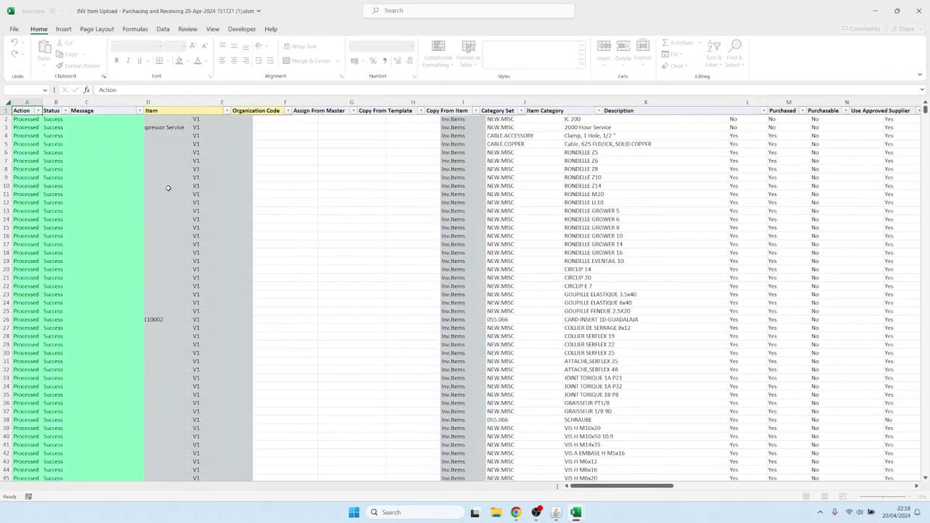
left_click_drag(109, 178, 109, 328)
left_click(174, 246)
scroll(178, 247, "down", 14)
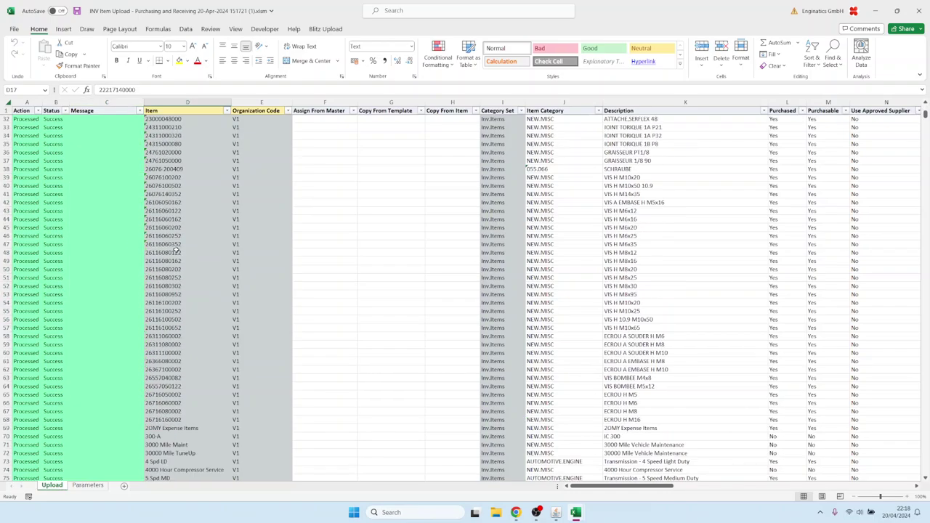
scroll(178, 247, "down", 13)
scroll(179, 247, "up", 13)
left_click(180, 227)
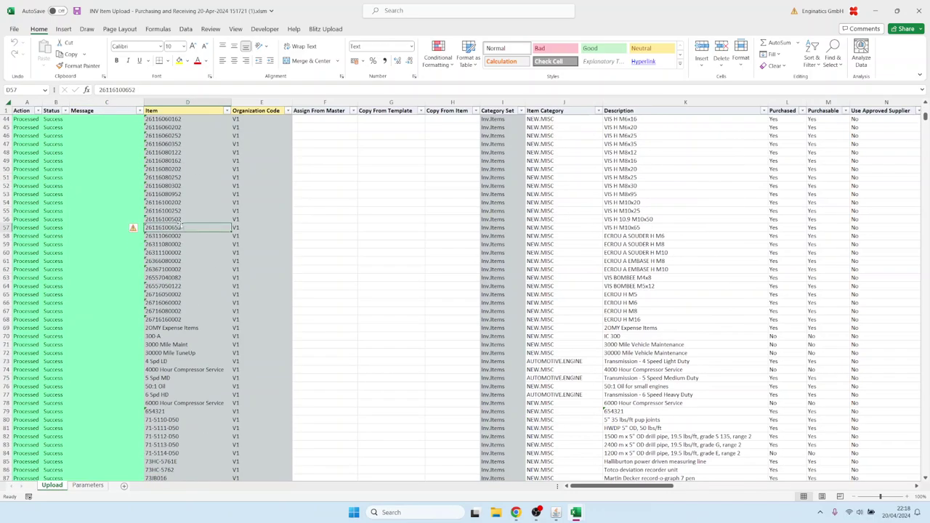
key("ctrl+c")
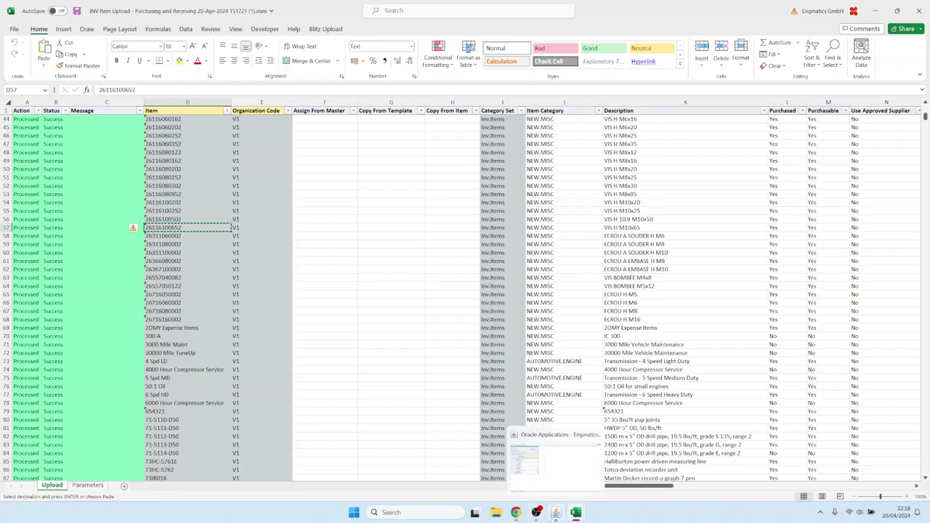
Query the copied item number in Master Items in Oracle Applications and check the Default Buyer among its purchasing attributes.
left_click(553, 512)
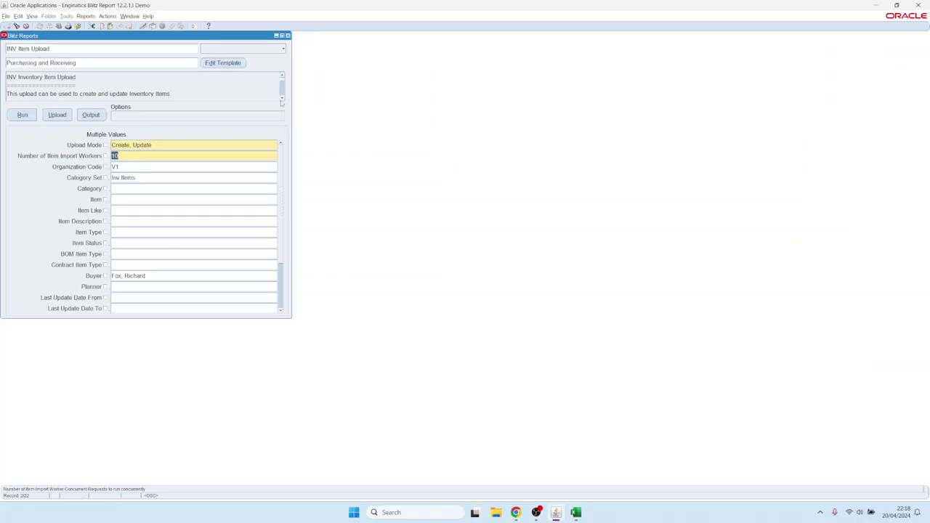
key("F4")
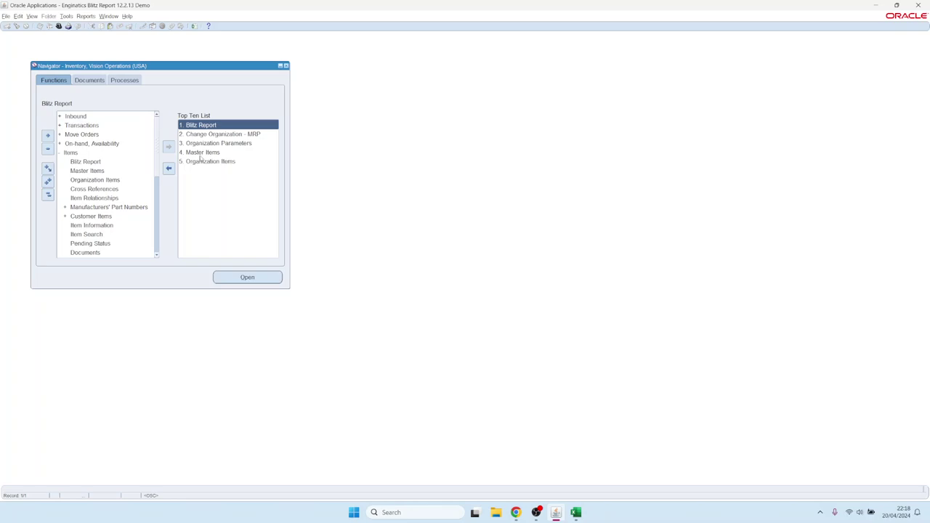
left_click(201, 153)
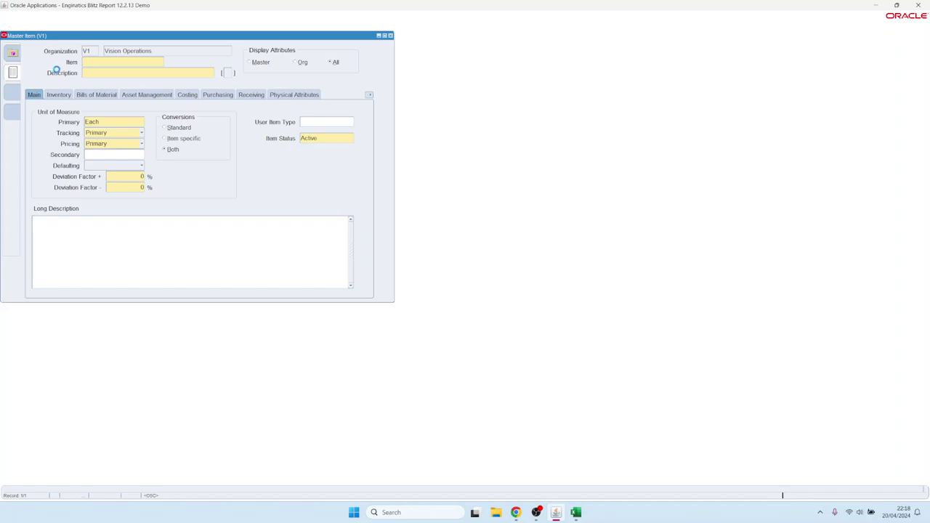
key("F11")
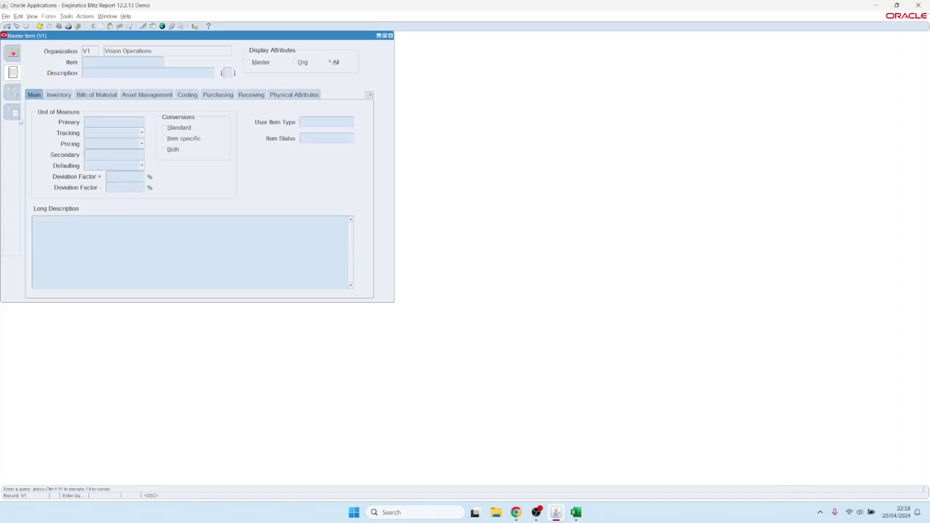
key("ctrl+v")
key("ctrl+F11")
left_click(220, 97)
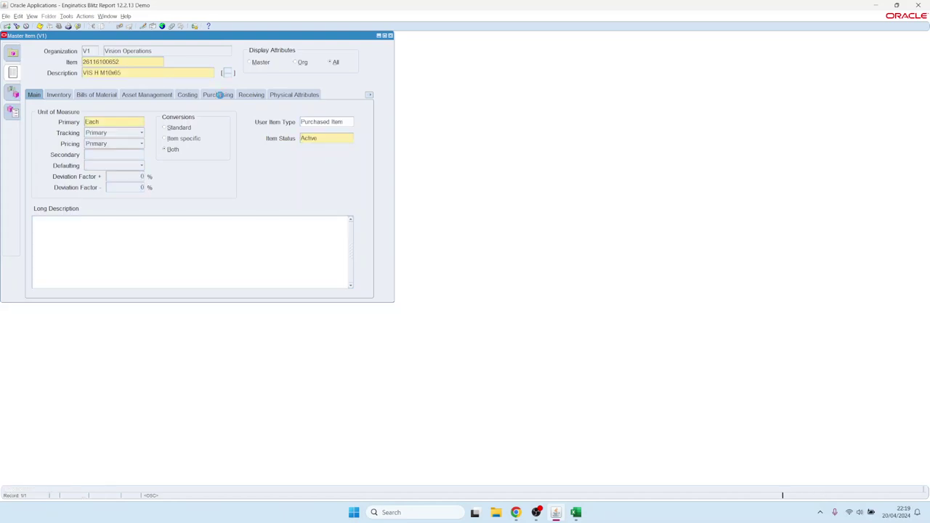
left_click(175, 187)
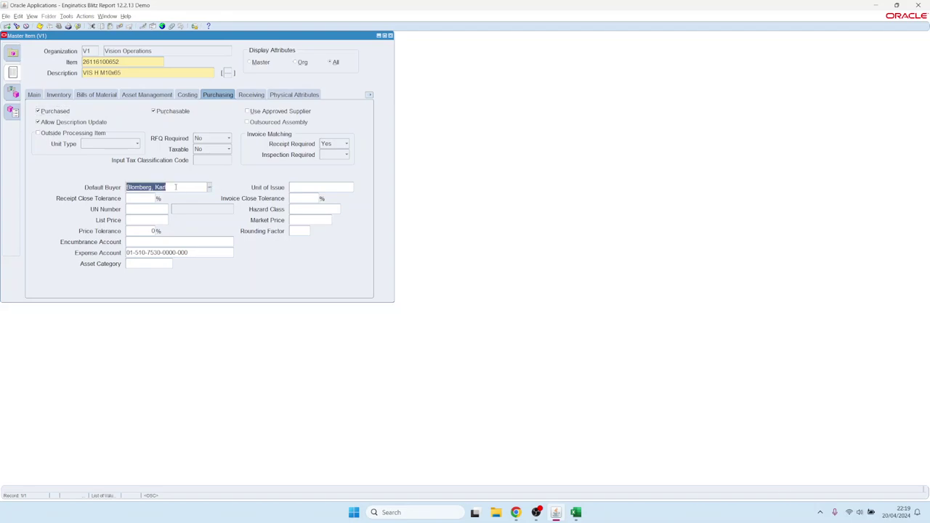